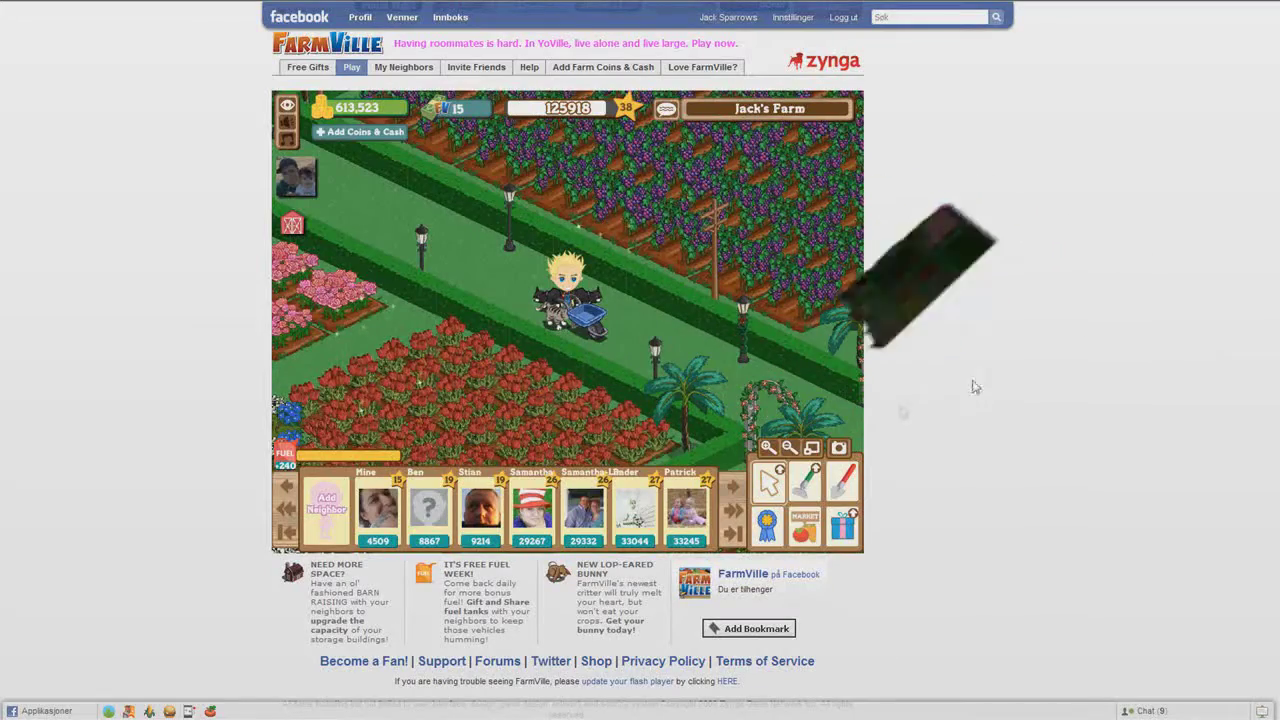
- Capture a full-screen FarmVille view of the large green field and paste it into Photoshop as Layer 1
click(812, 449)
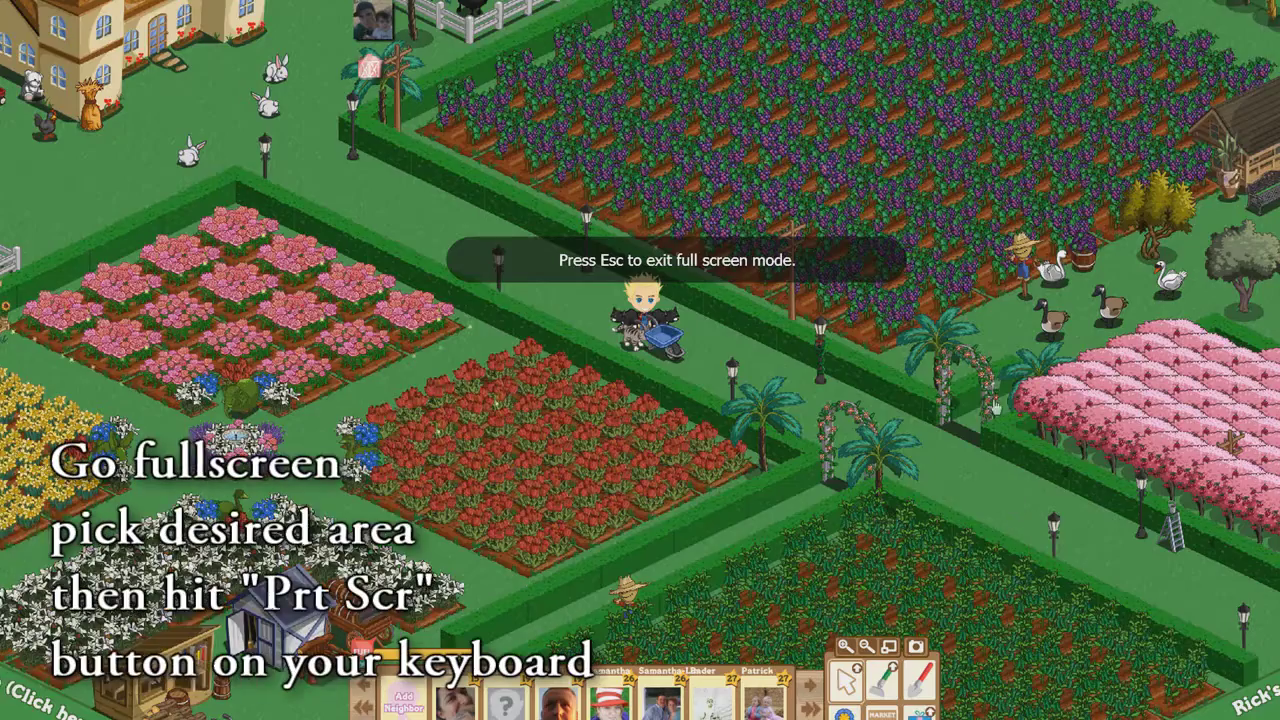
mouse_move(865, 458)
mouse_down()
mouse_move(929, 139)
mouse_move(1030, 168)
mouse_up()
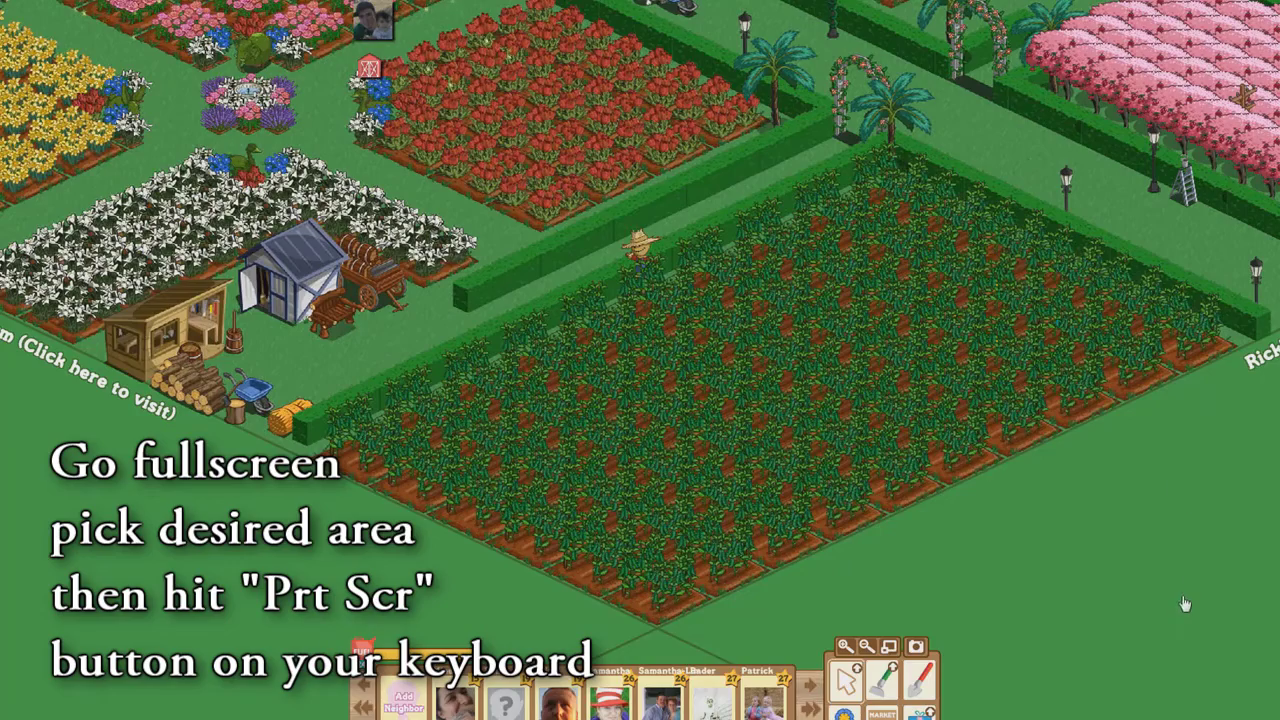
key(Escape)
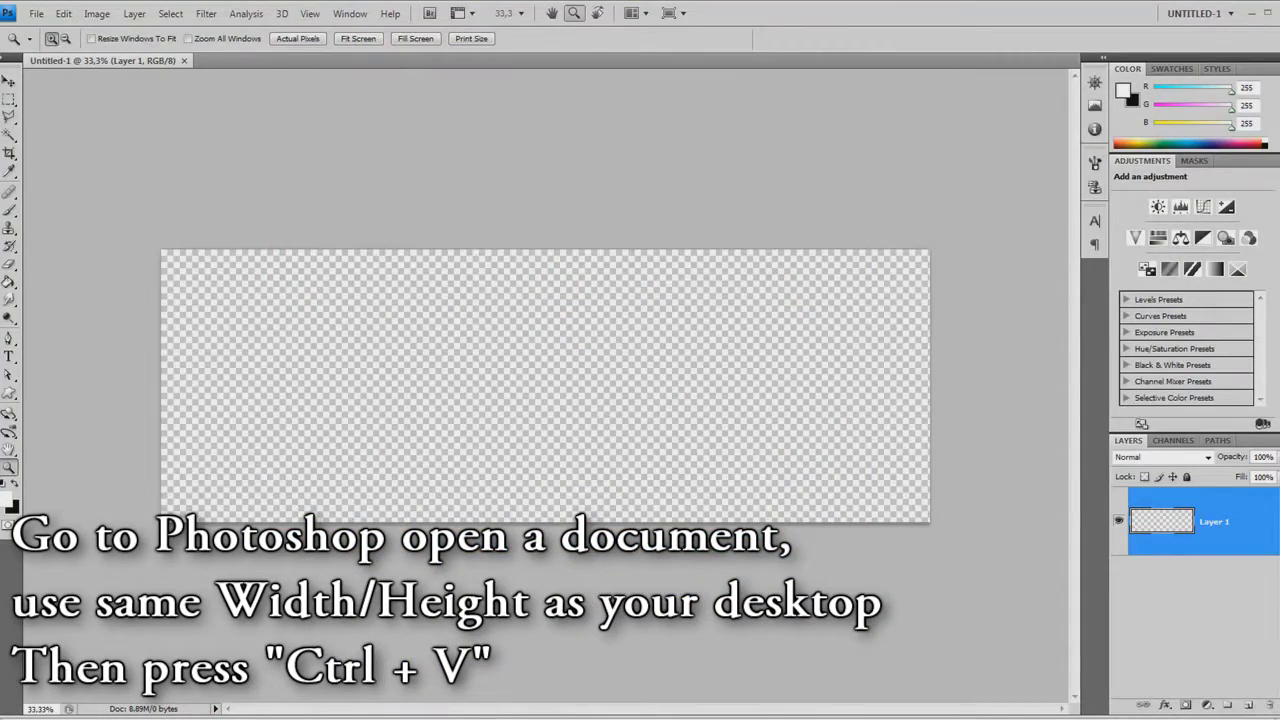
key(ctrl+v)
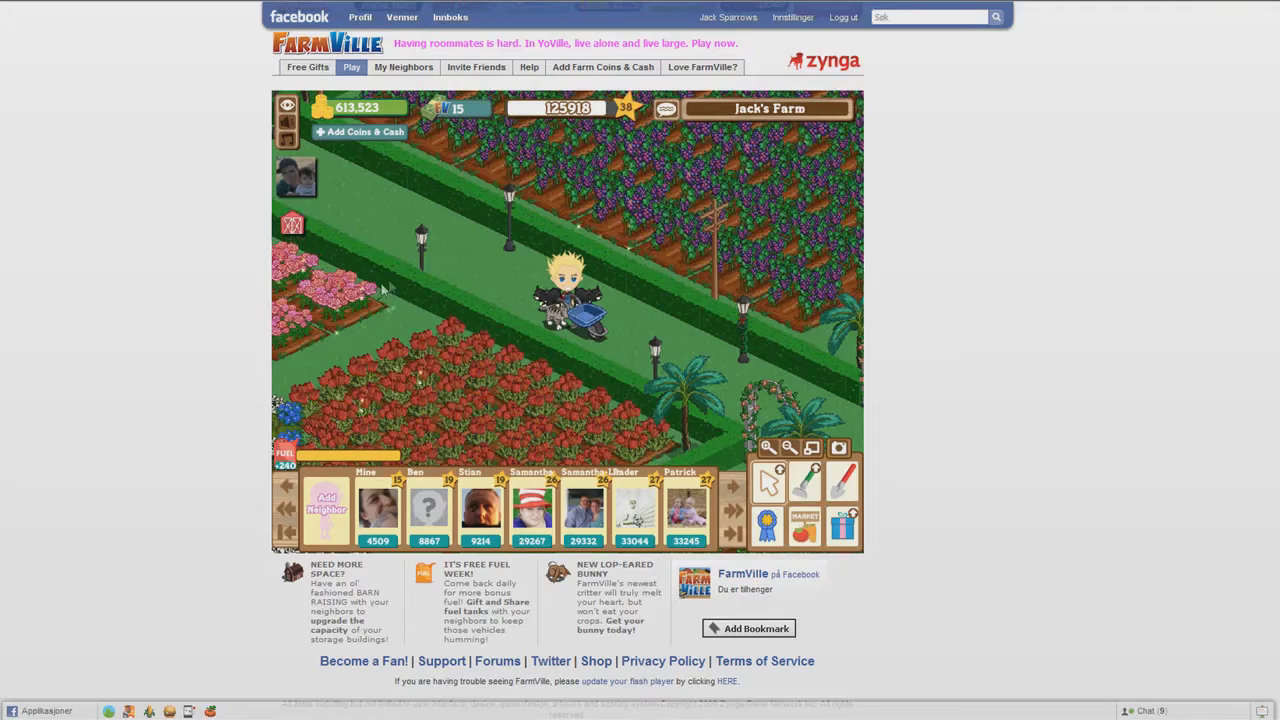
- Capture the flower-bed area full screen, paste it as Layer 2, and return the game to full screen
click(811, 447)
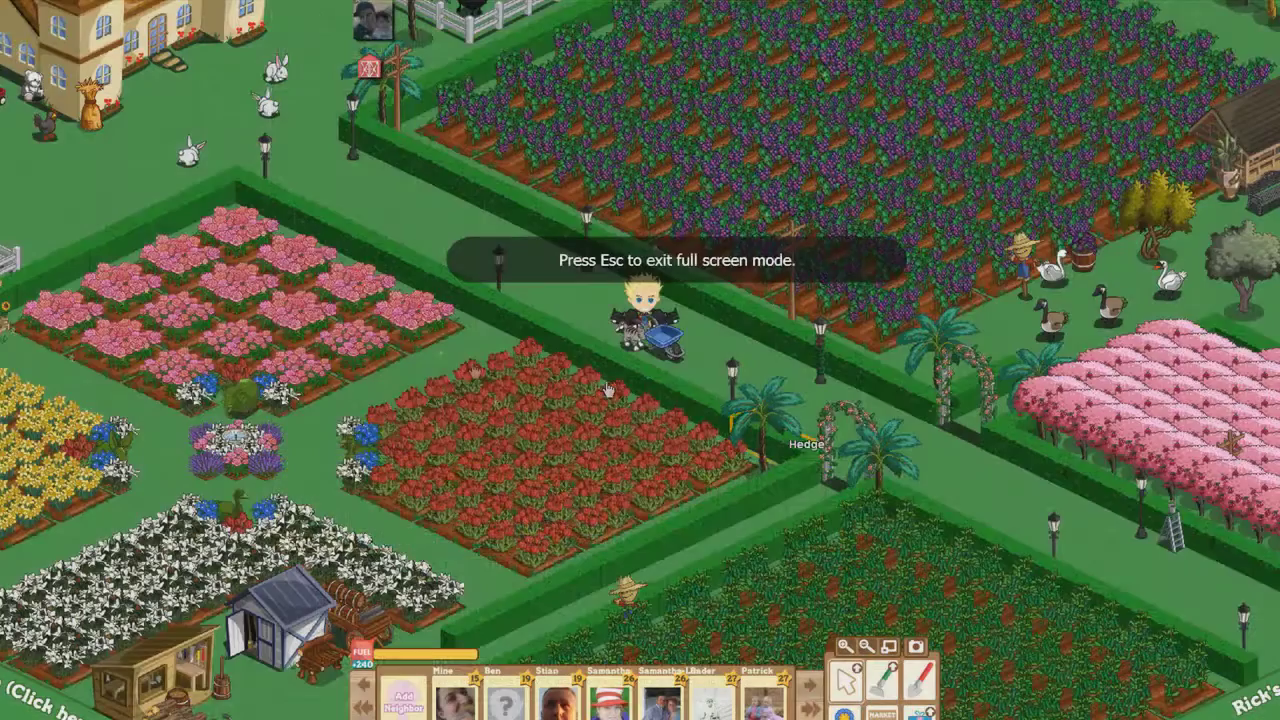
drag(424, 373, 815, 216)
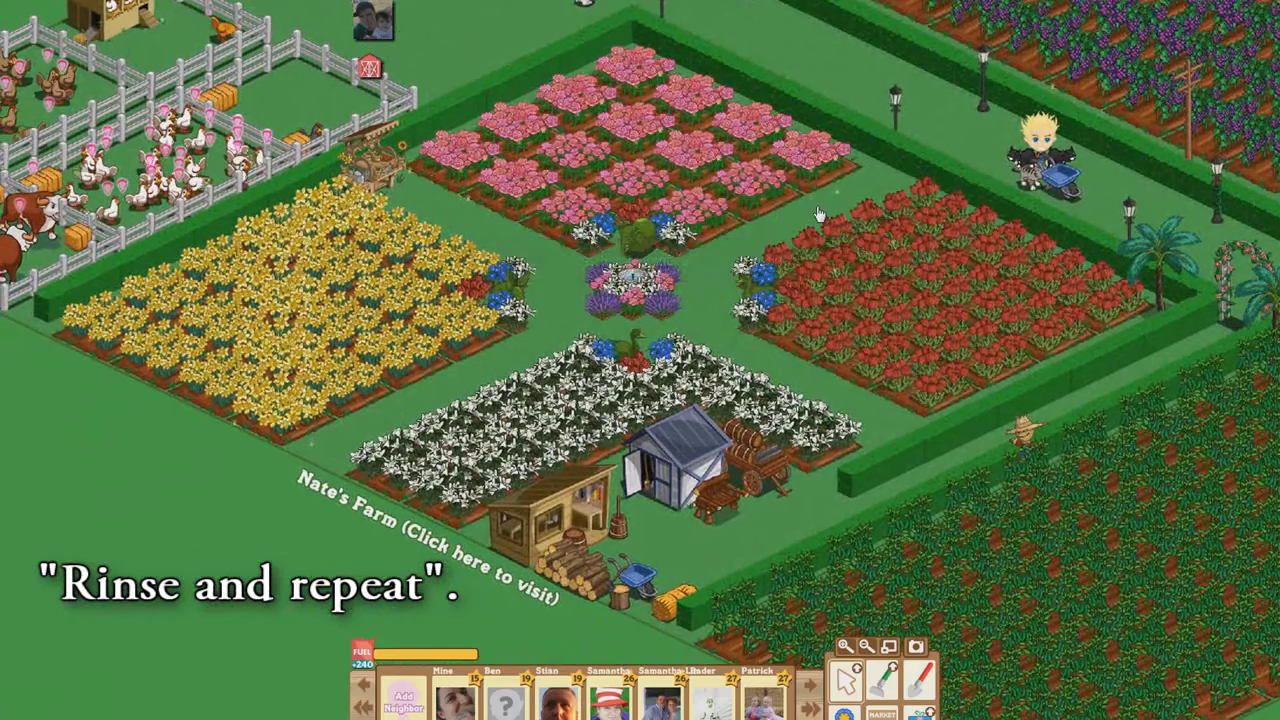
drag(817, 215, 795, 212)
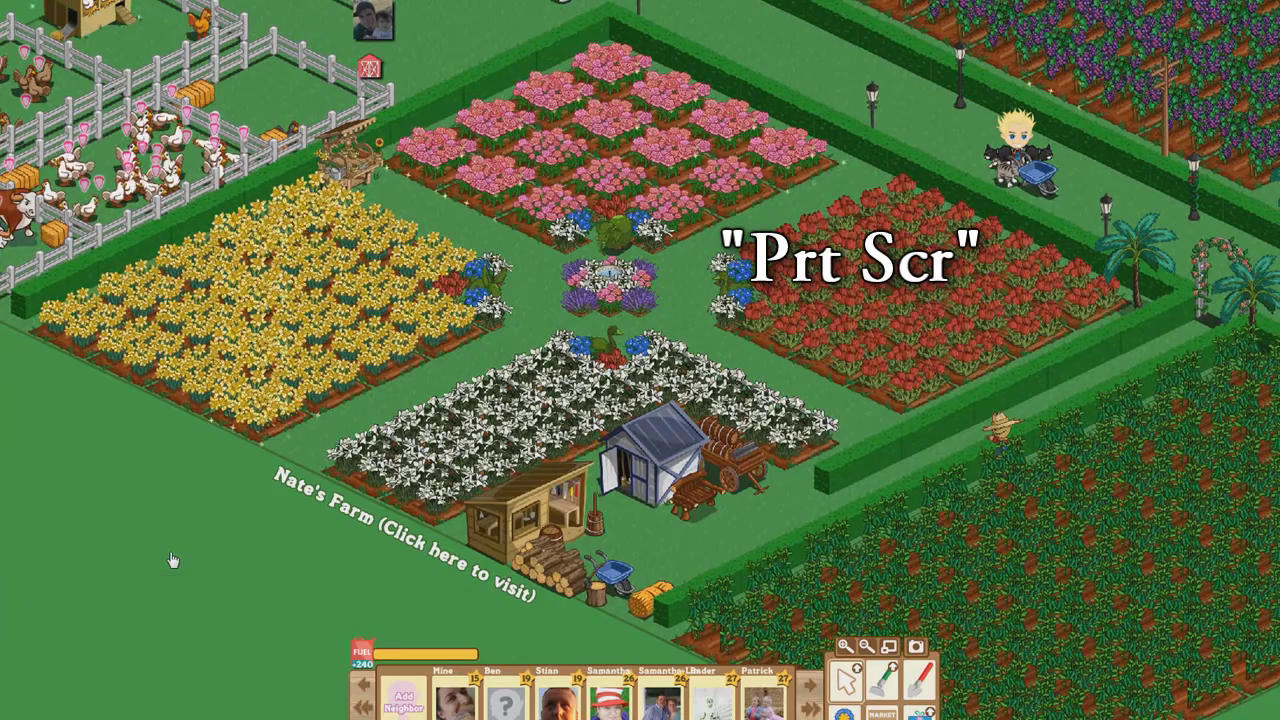
key(Escape)
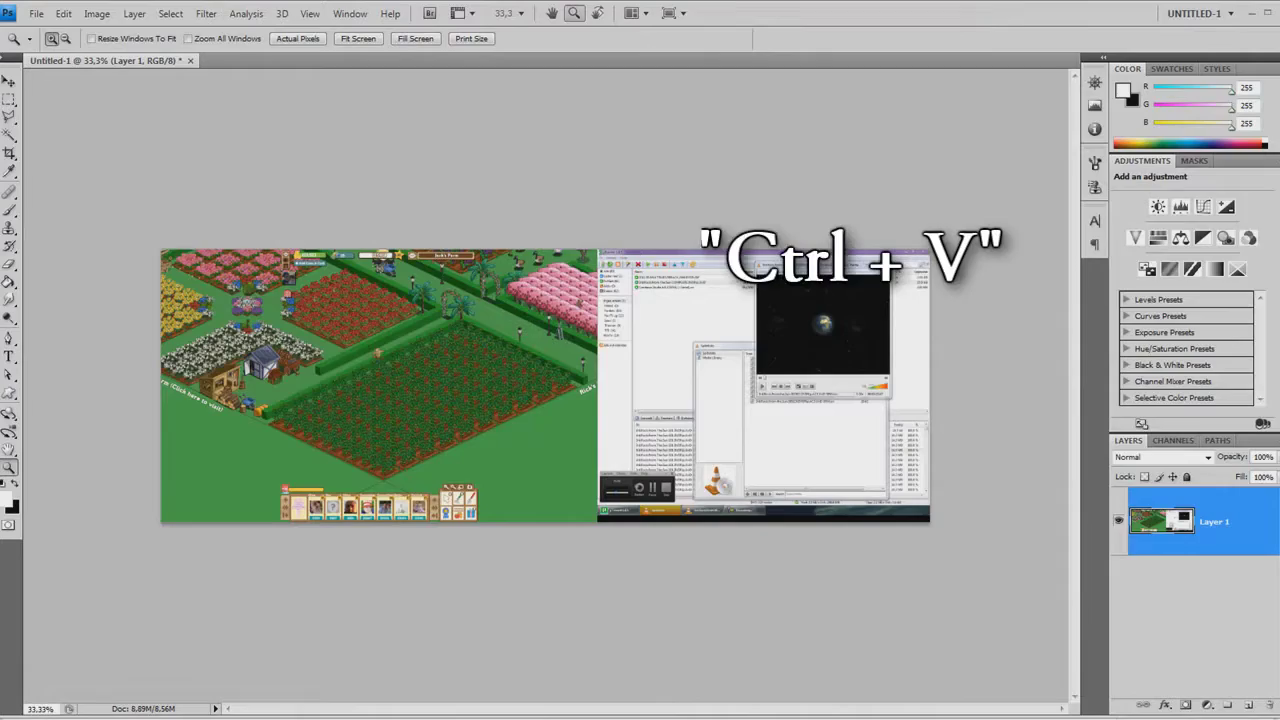
key(ctrl+v)
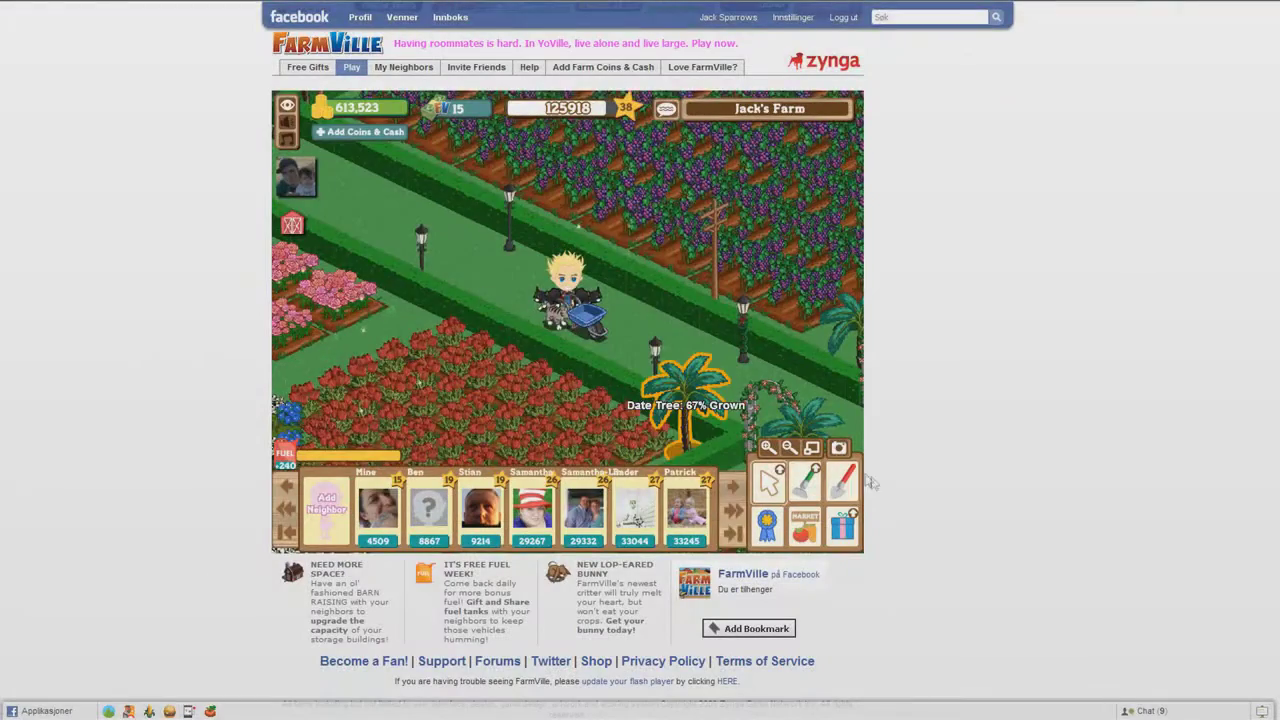
click(829, 449)
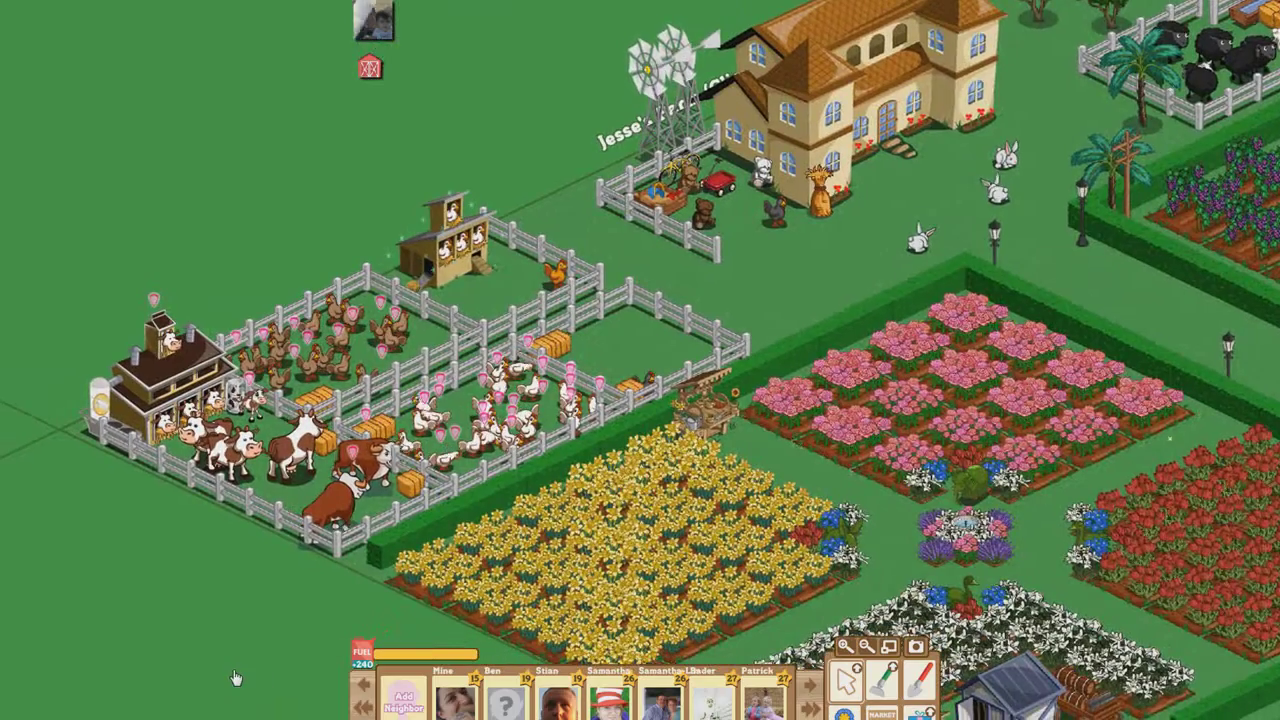
- Capture the current full-screen farm view and paste it into Photoshop as a new layer
key(Print)
key(Escape)
key(alt+Tab)
key(ctrl+v)
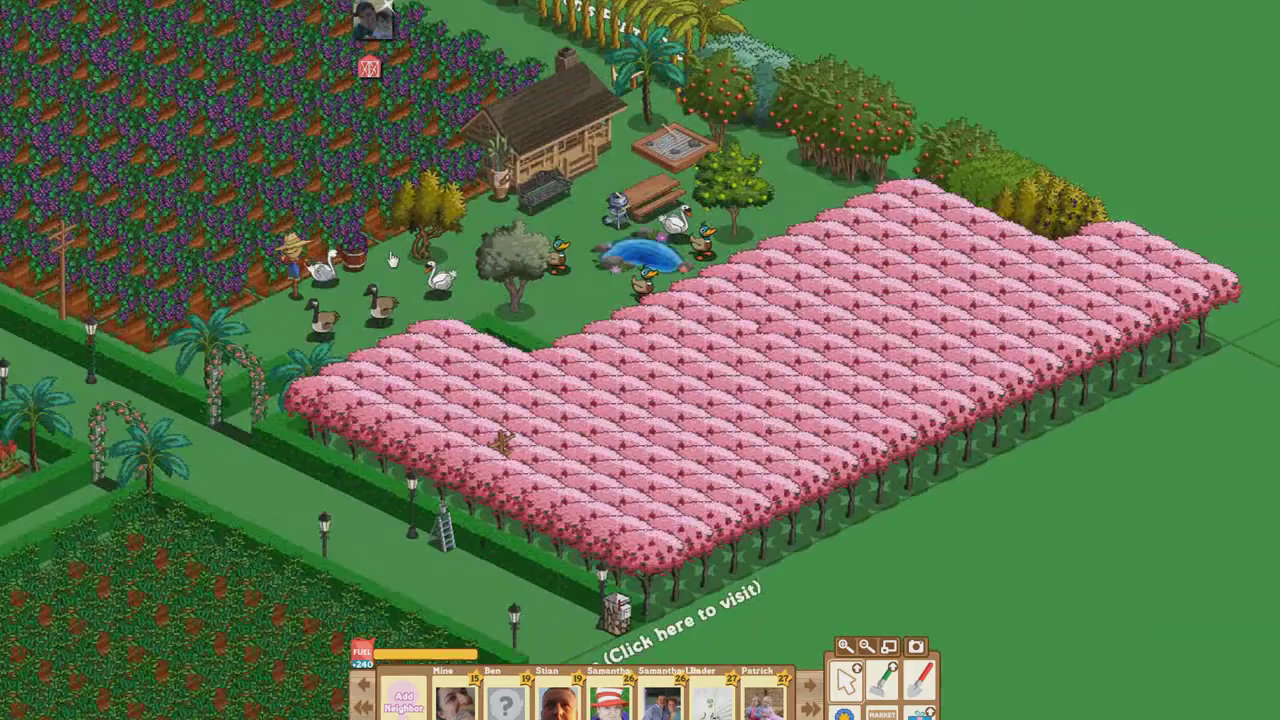
- Capture the grape field and barns view and paste it as Layer 6
drag(391, 259, 875, 477)
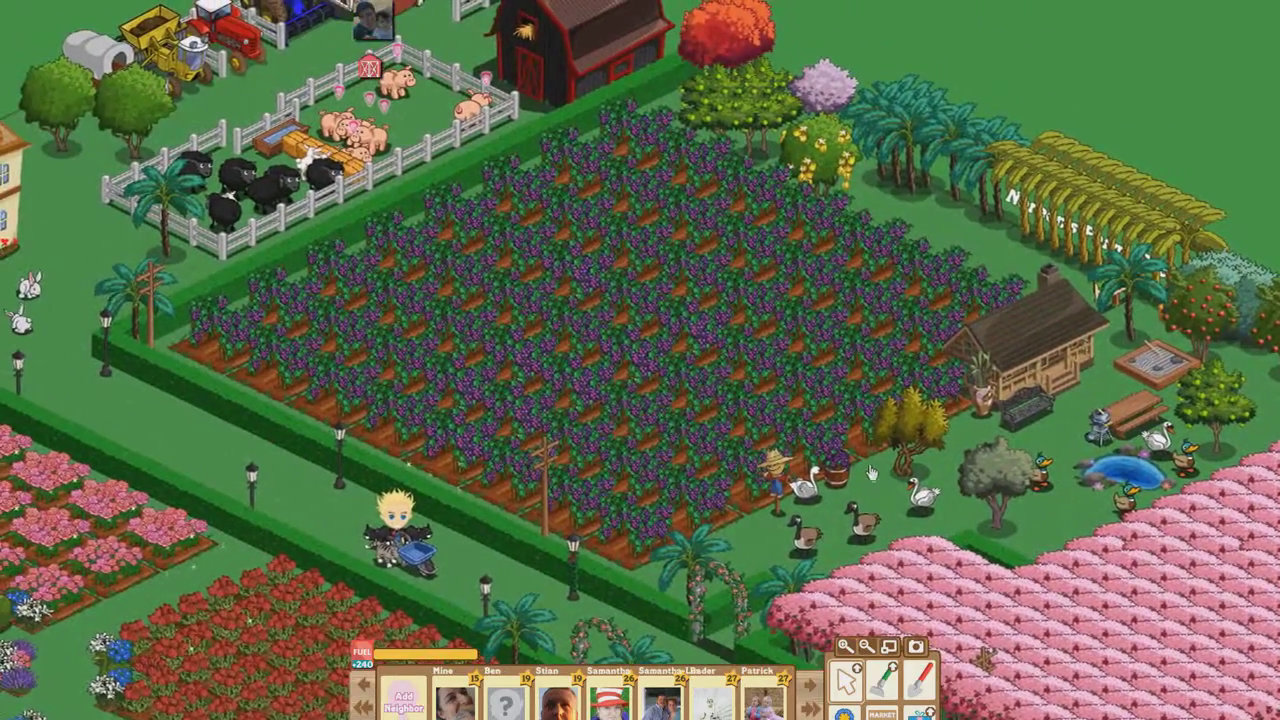
key(Escape)
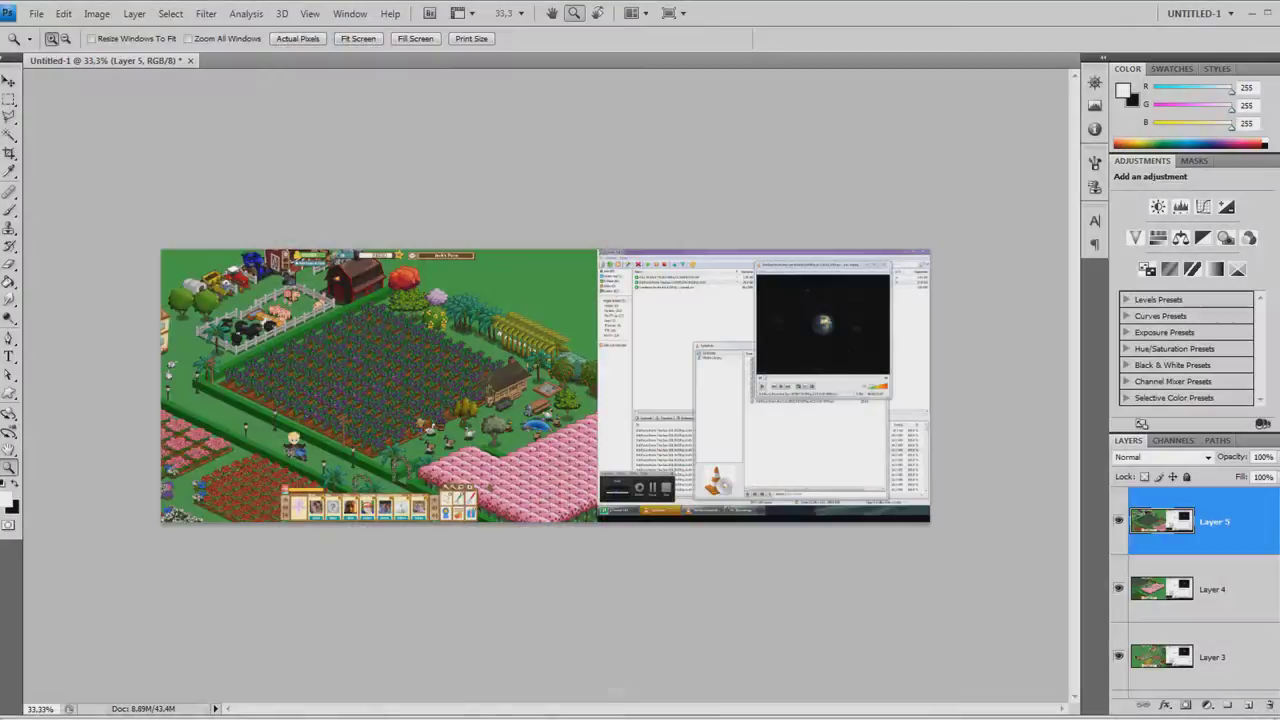
key(ctrl+v)
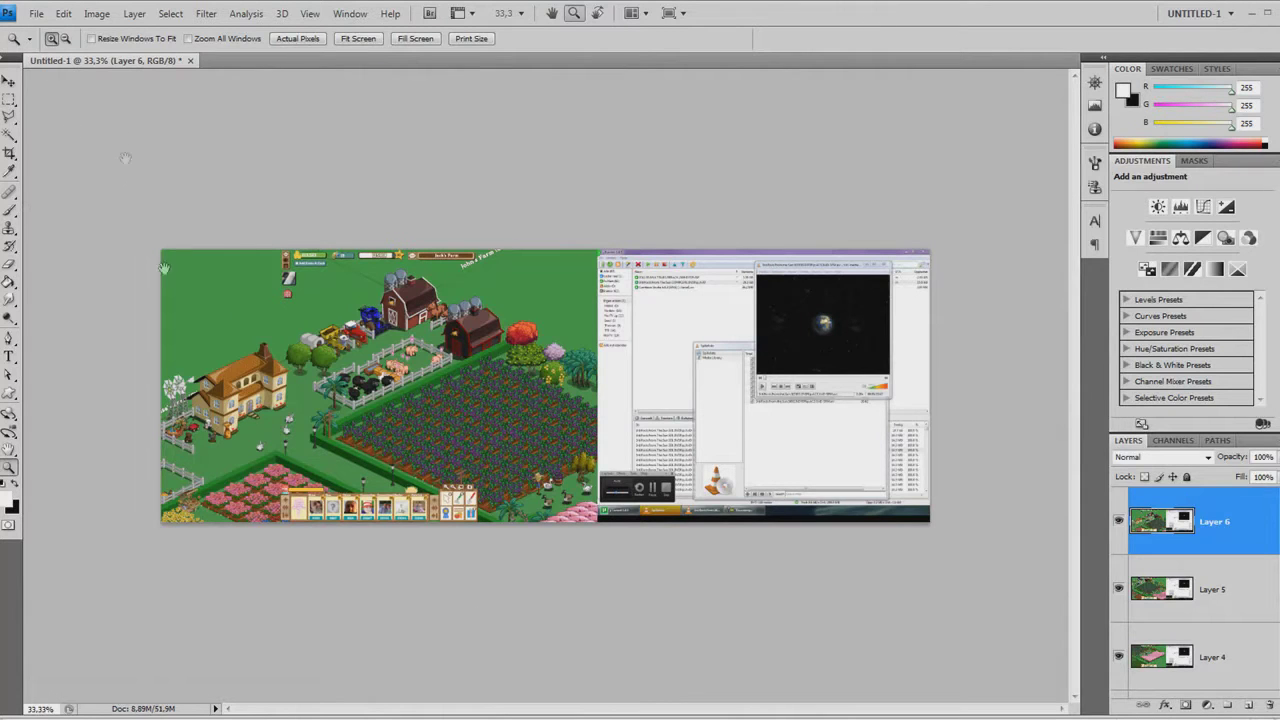
- Crop the canvas to the left farm screenshot, dropping the second-monitor area, and view at actual size
key(m)
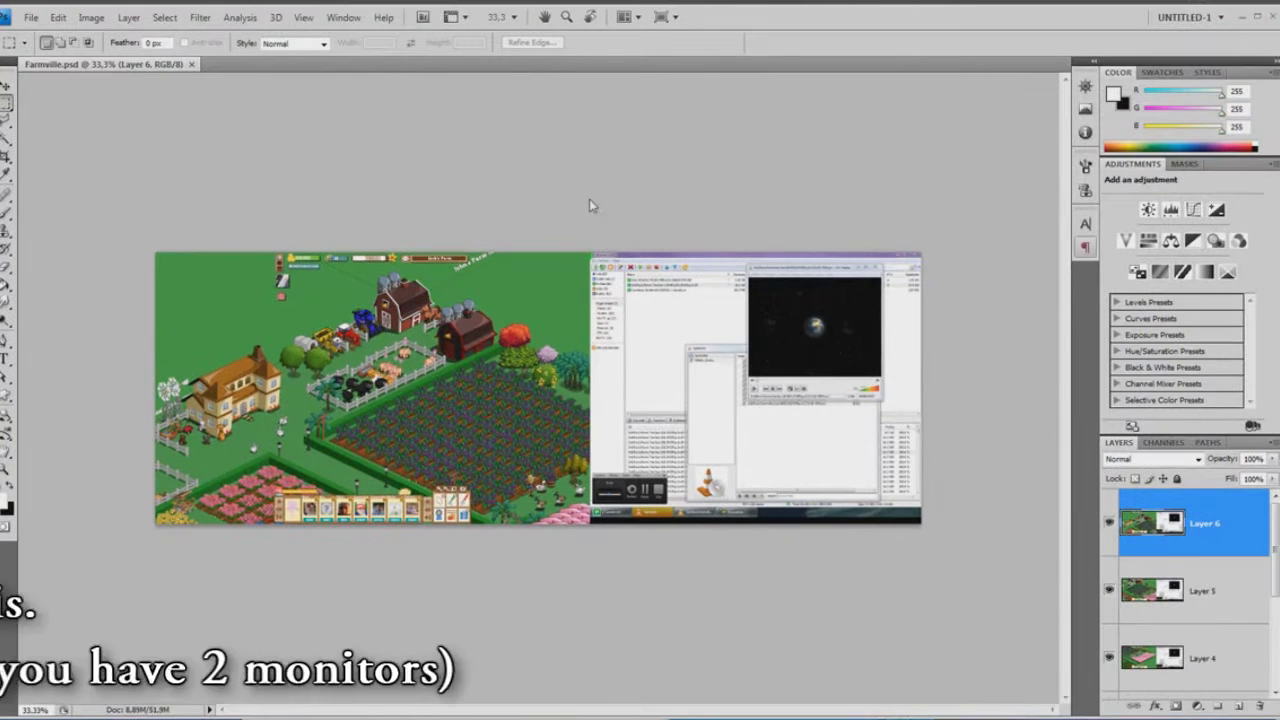
click(6, 156)
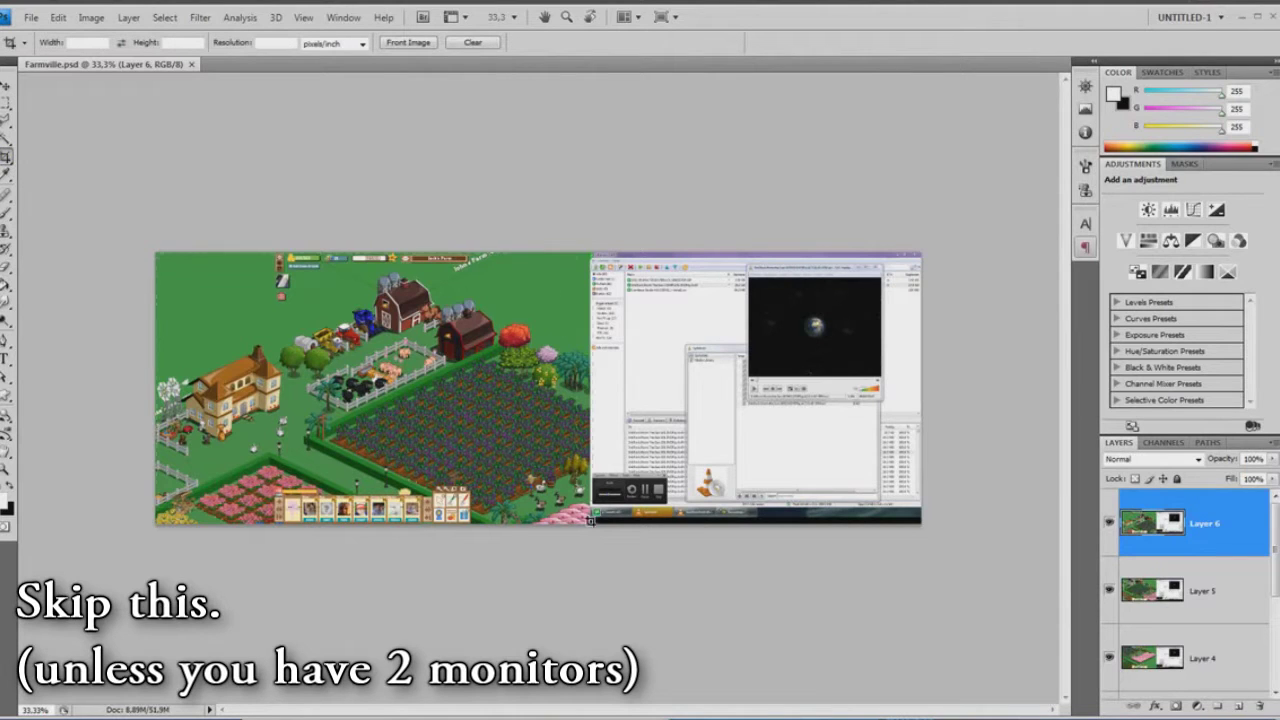
drag(588, 540, 587, 538)
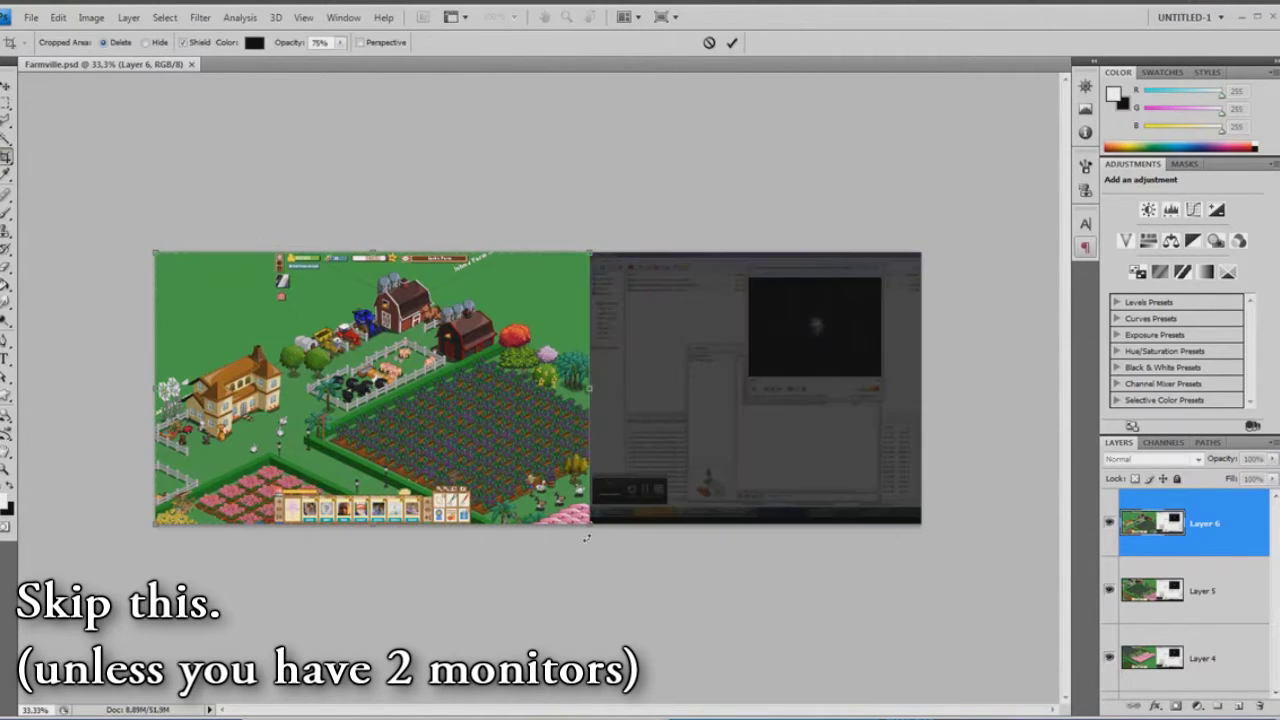
click(731, 44)
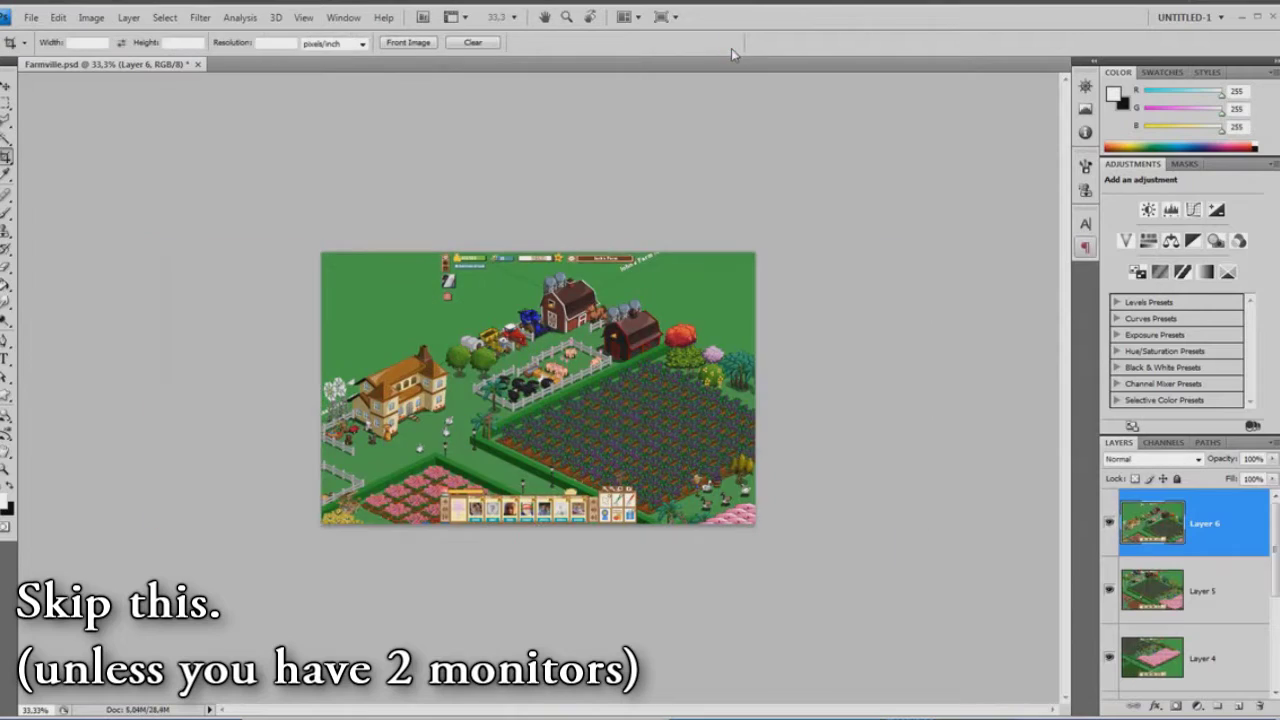
double_click(6, 472)
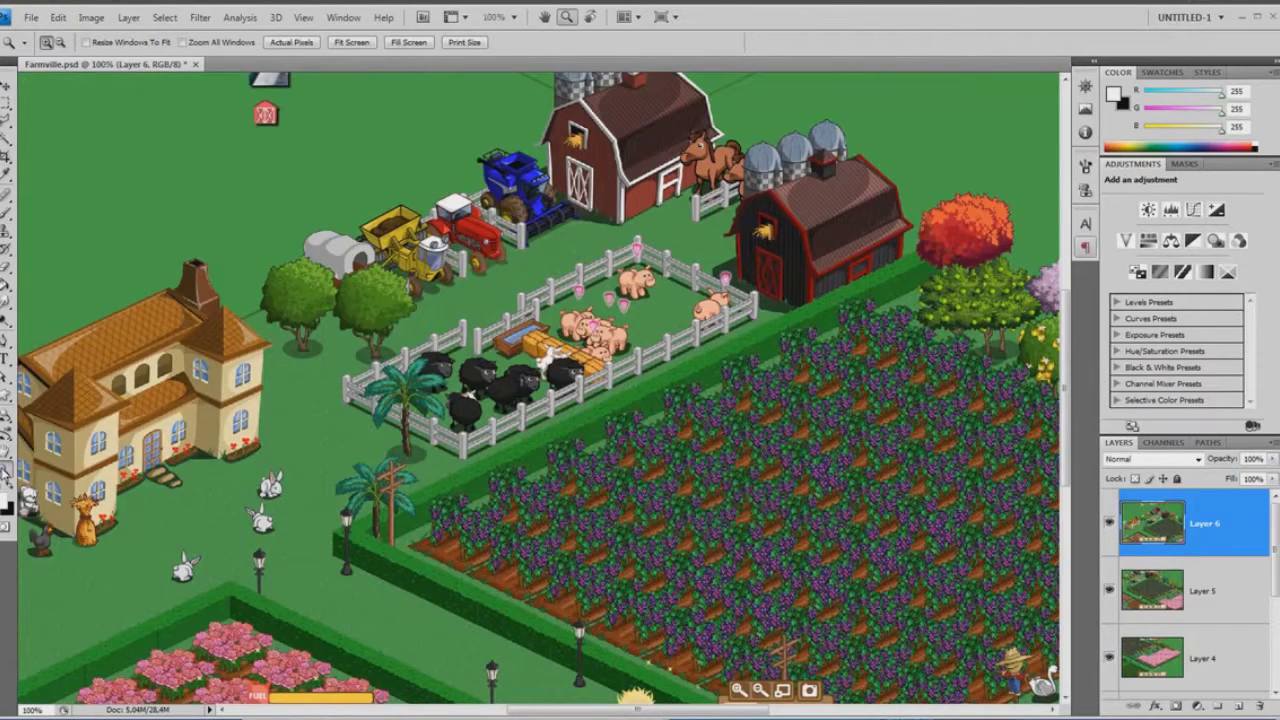
- Fit the image on screen and marquee-select the left icon column and top status bar overlays
right_click(692, 354)
click(708, 366)
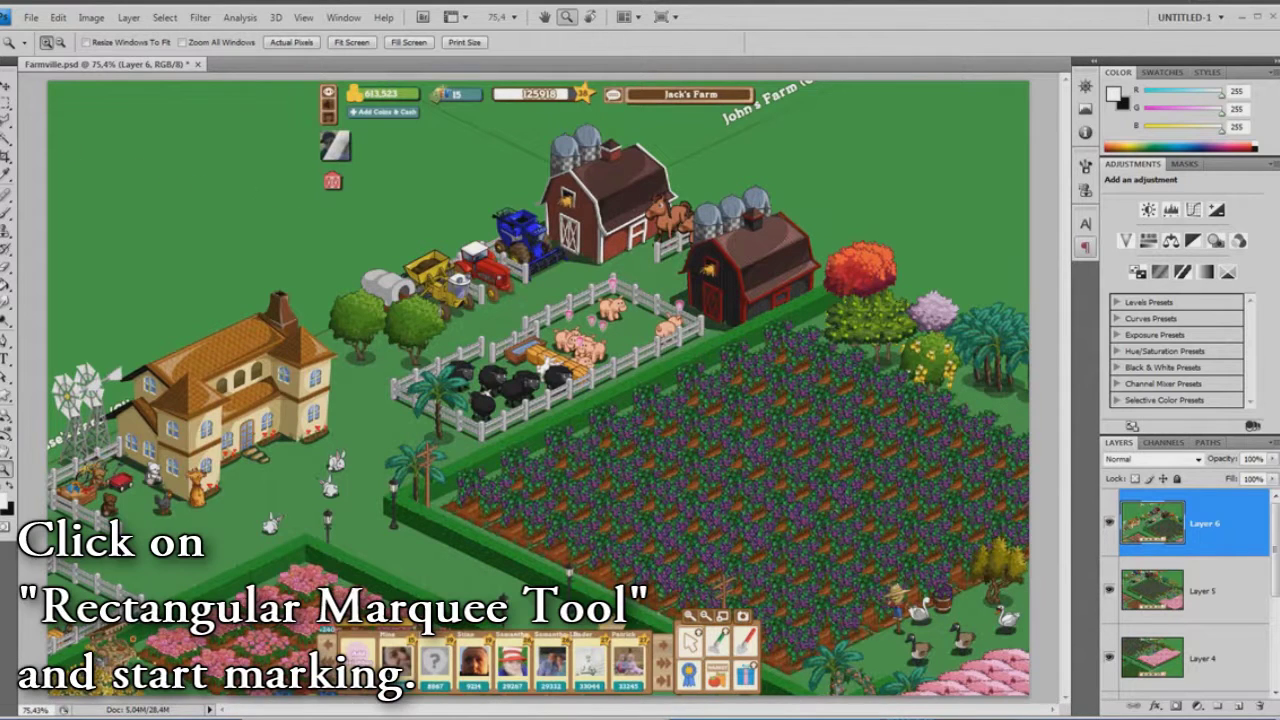
click(7, 102)
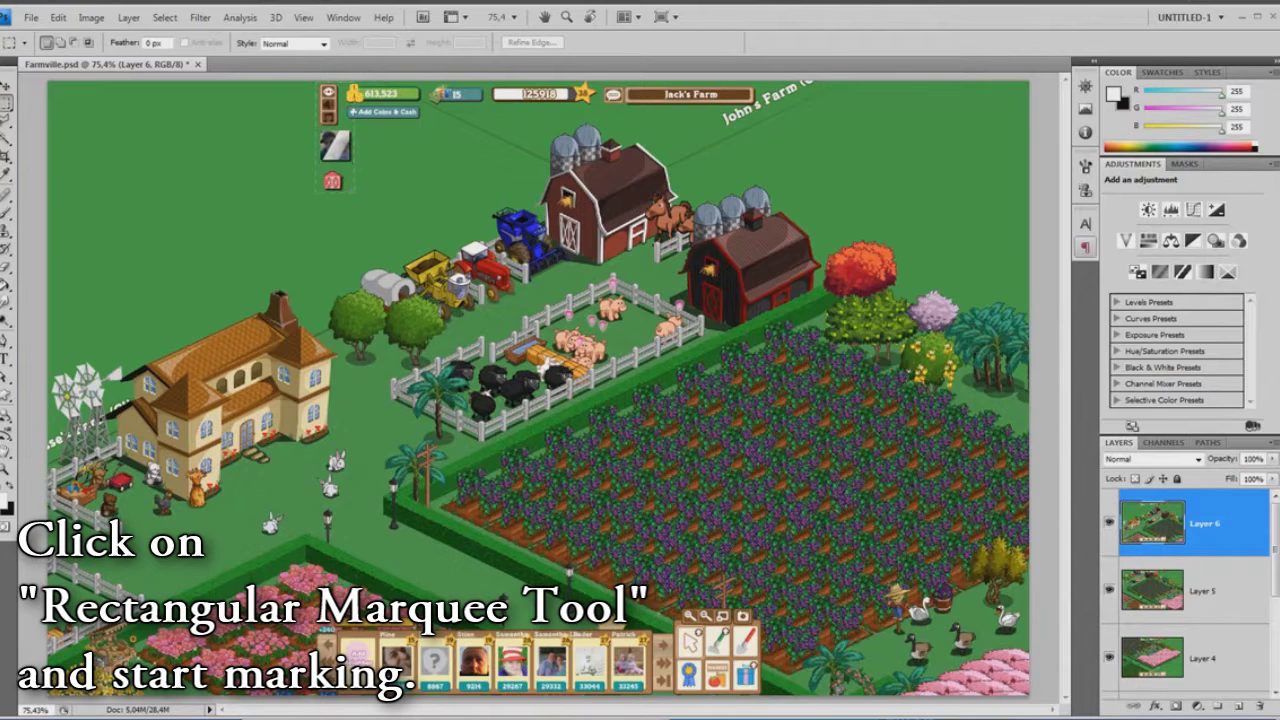
drag(318, 84, 354, 192)
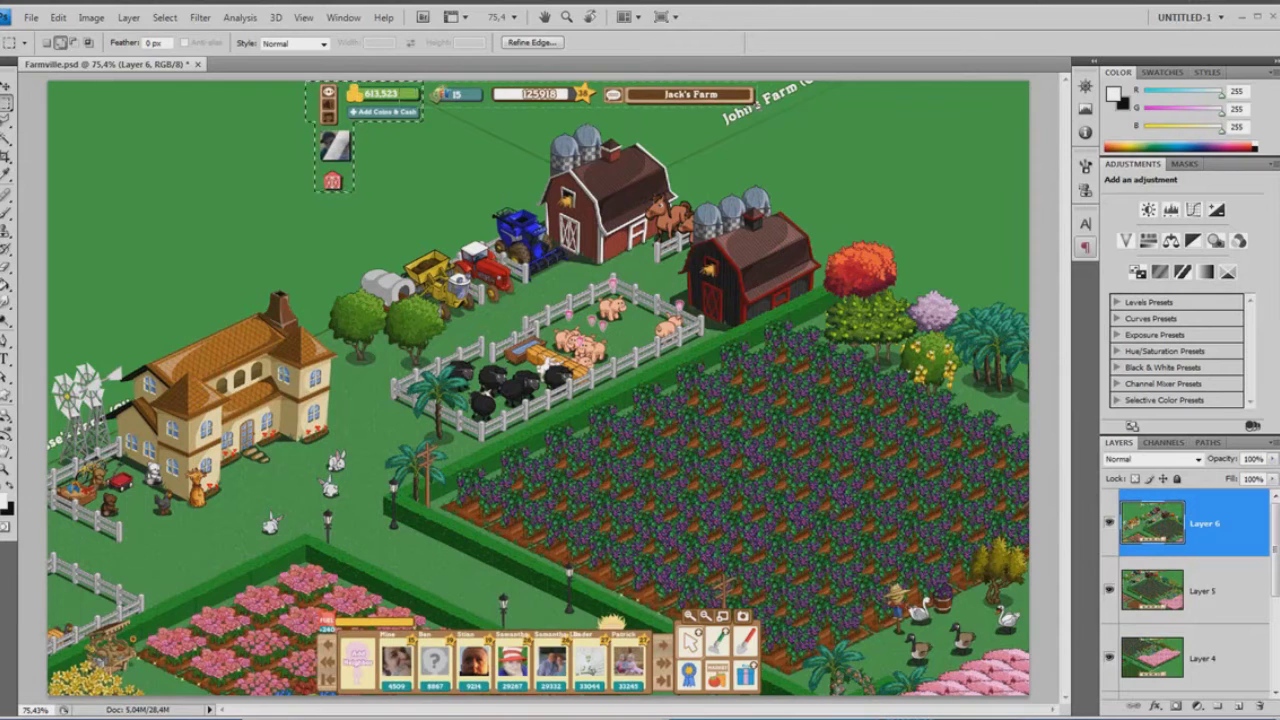
drag(420, 82, 755, 105)
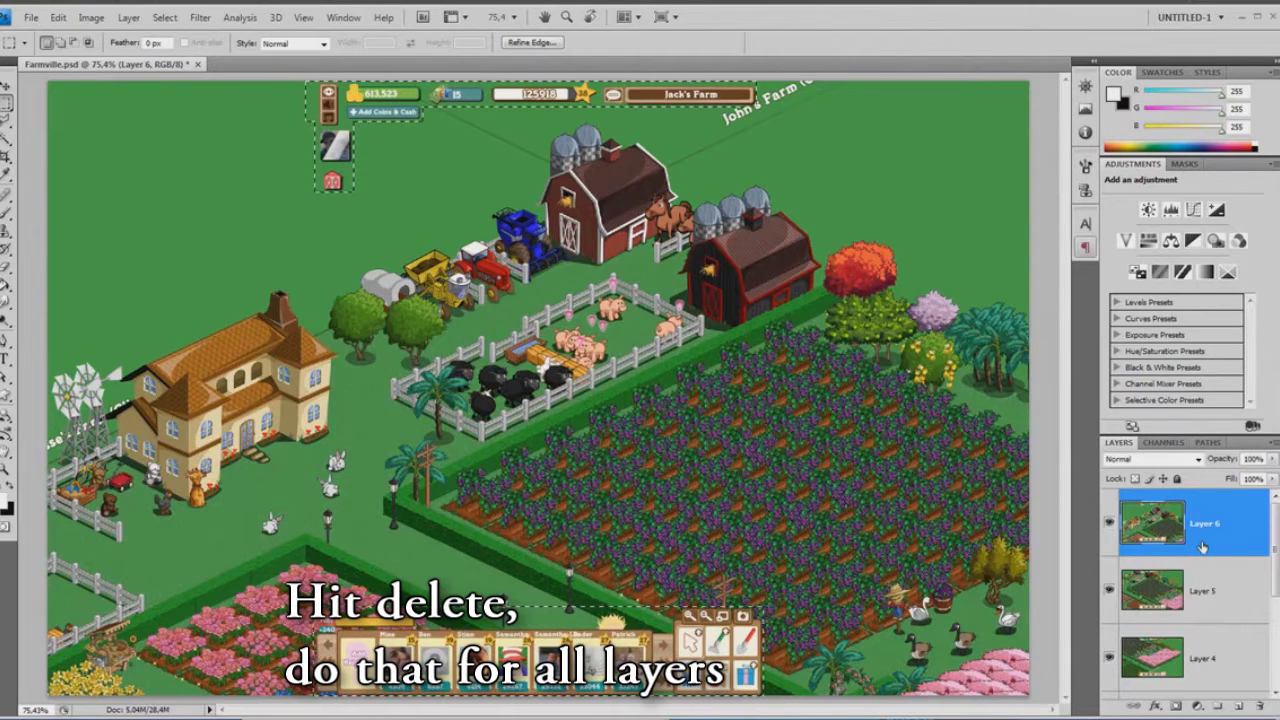
- Delete the selected HUD areas from each screenshot layer, Layer 6 down to Layer 1, then deselect
key(Delete)
click(1232, 606)
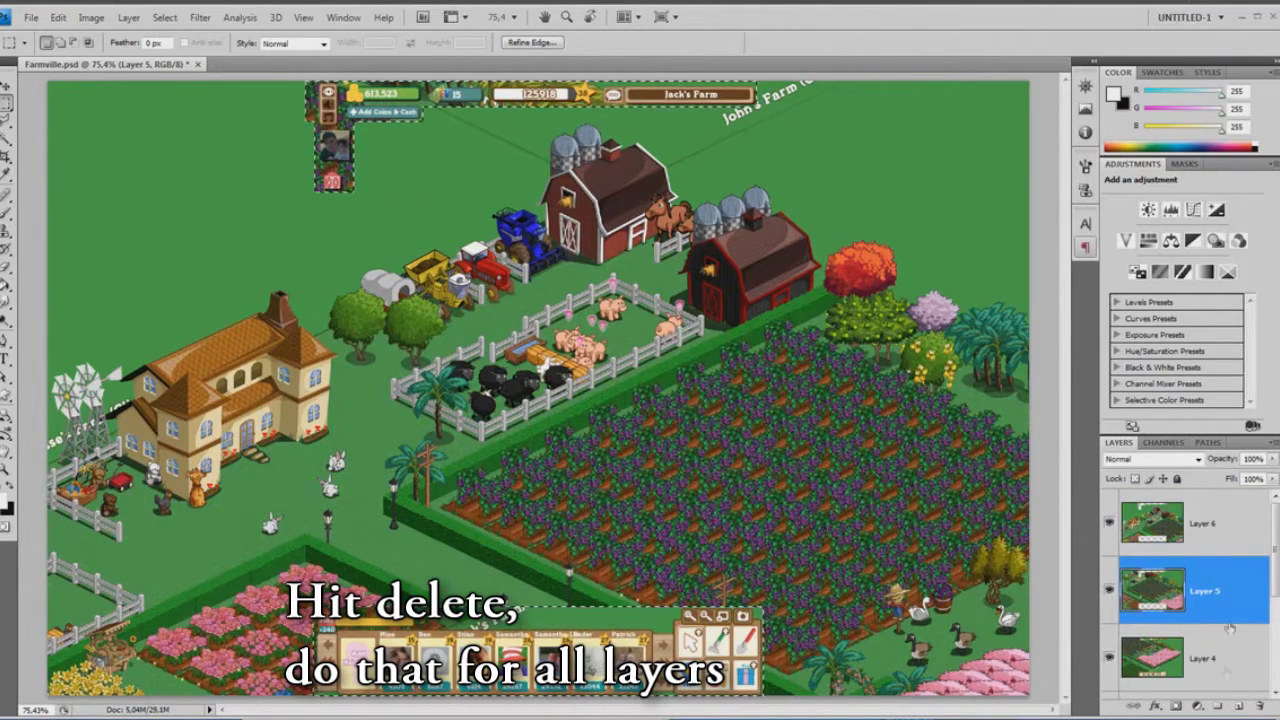
click(1225, 665)
key(Delete)
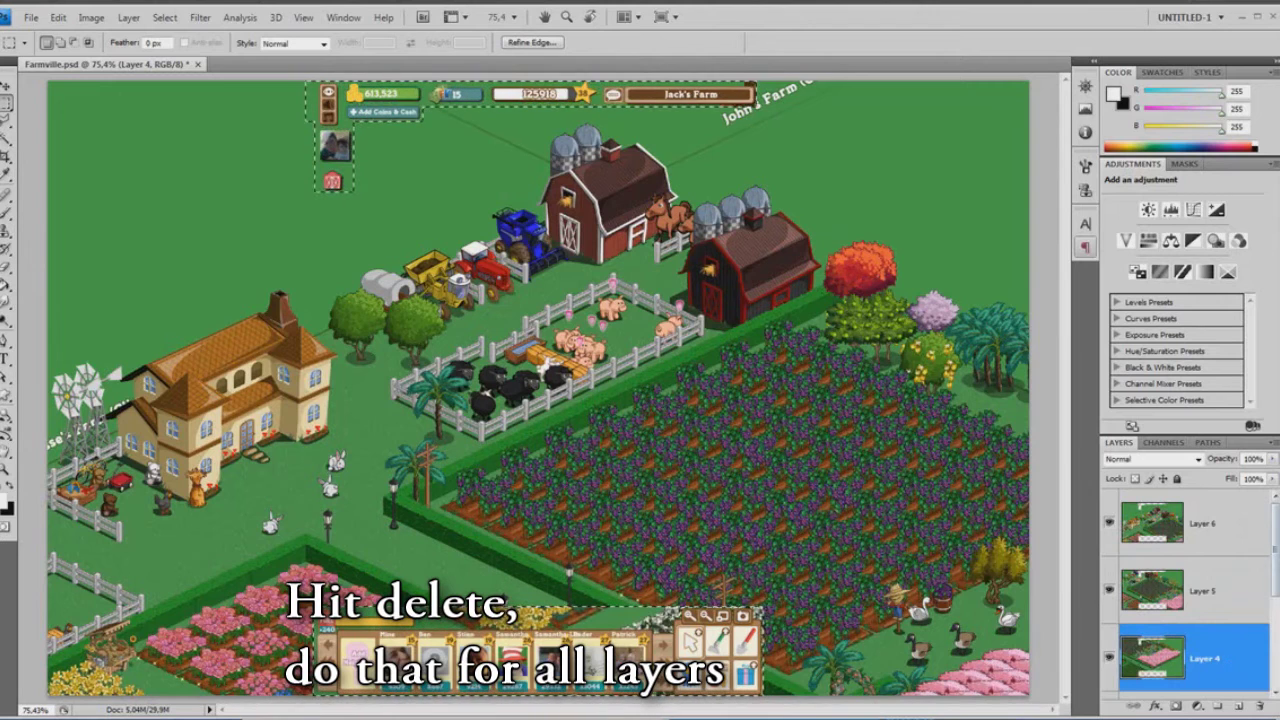
scroll(1190, 596, down, 3)
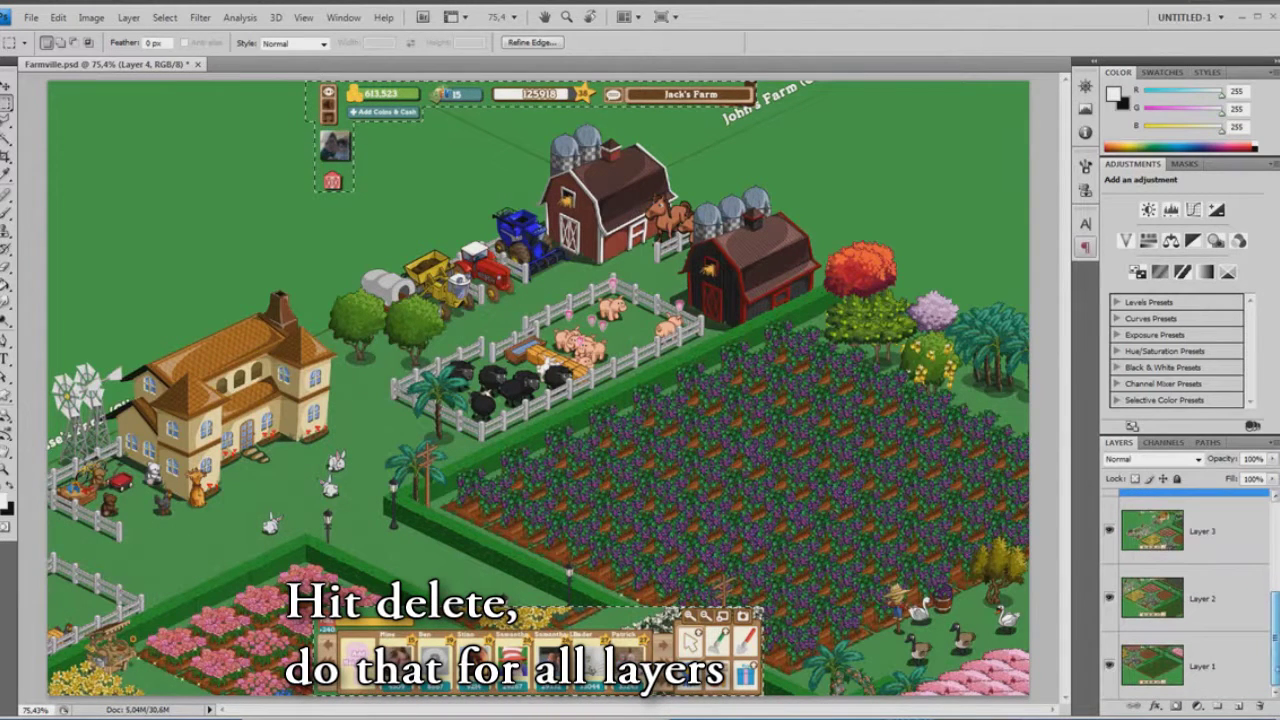
click(1226, 537)
key(Delete)
click(1239, 614)
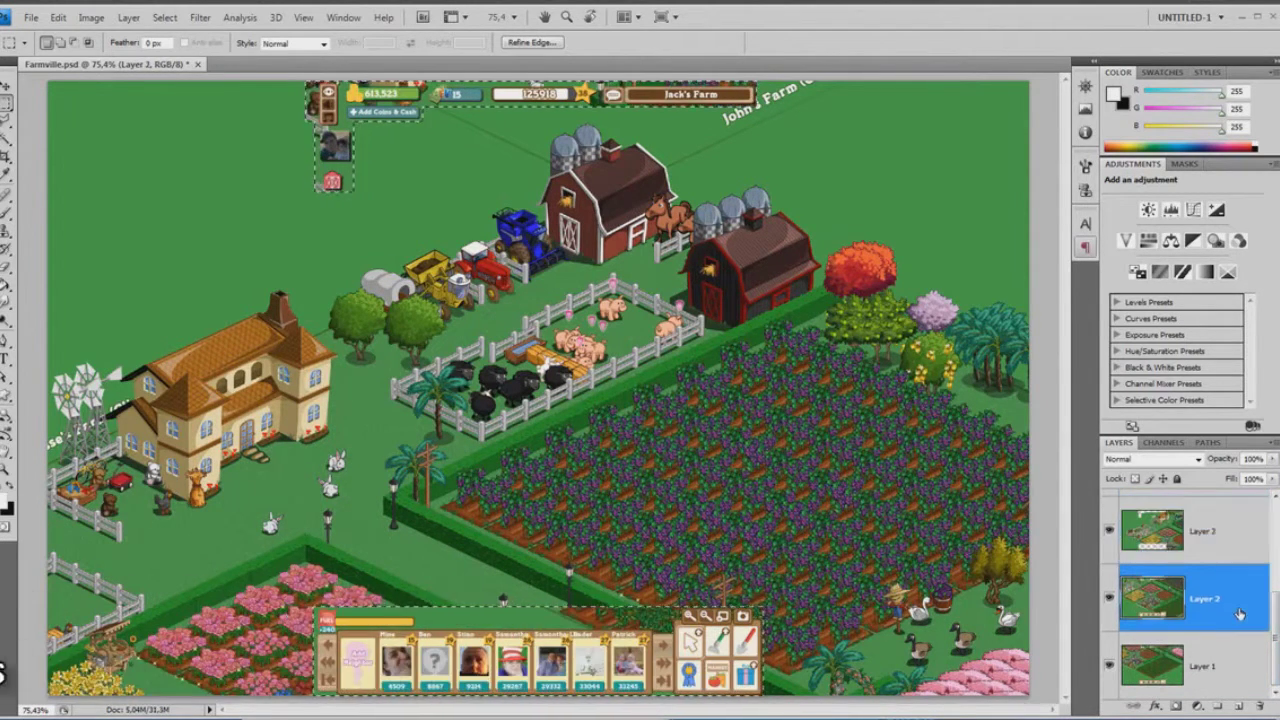
key(Delete)
click(1238, 666)
key(Delete)
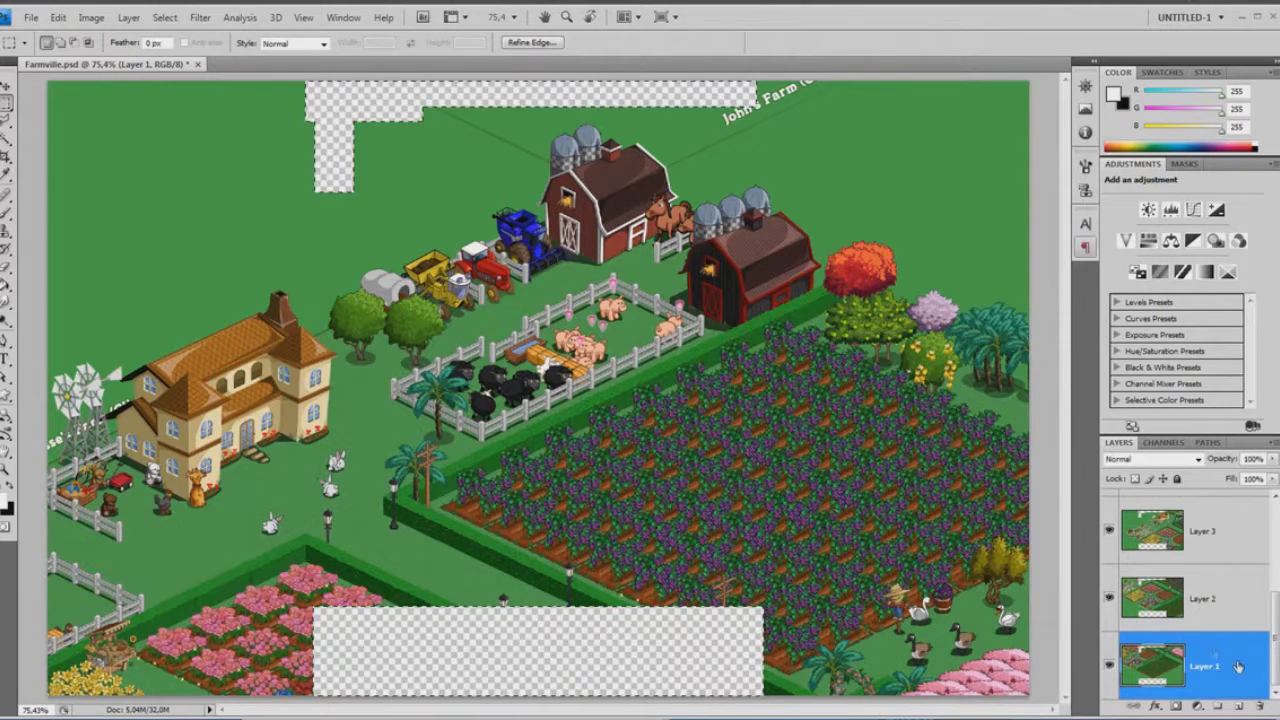
click(643, 465)
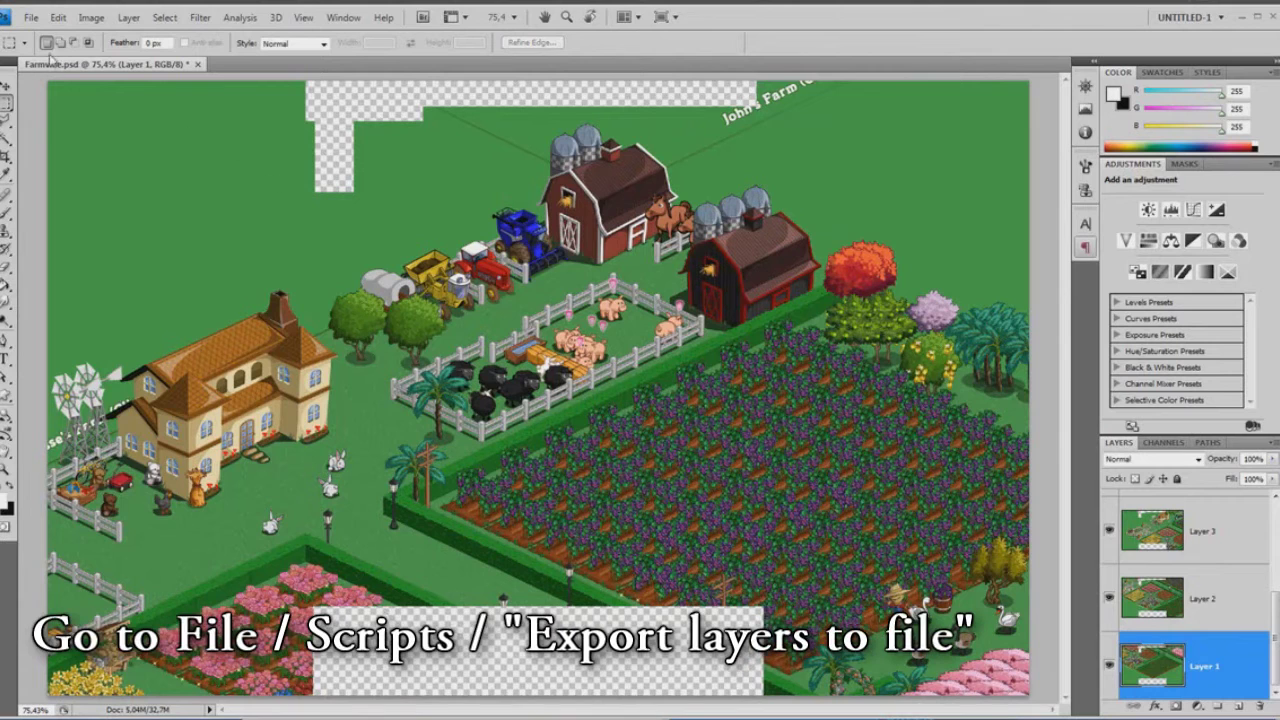
- Start Export Layers To Files with the destination set to the desktop Farmville folder
click(31, 18)
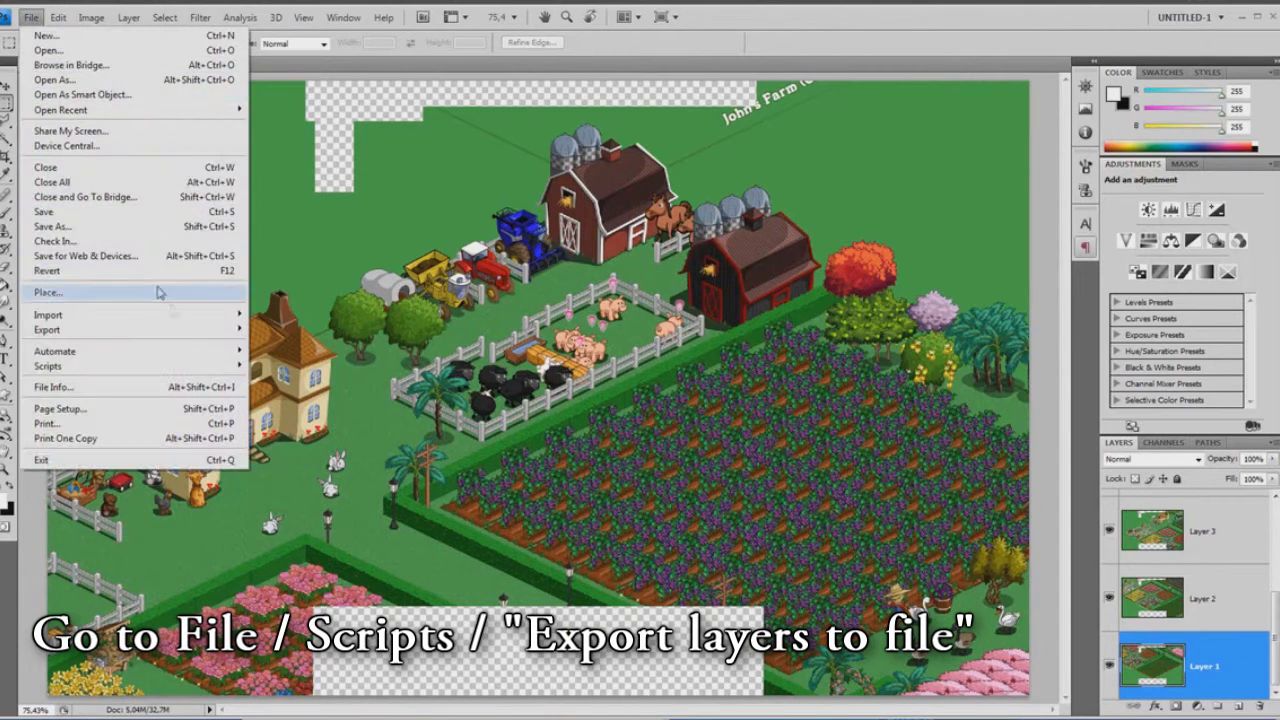
mouse_move(48, 366)
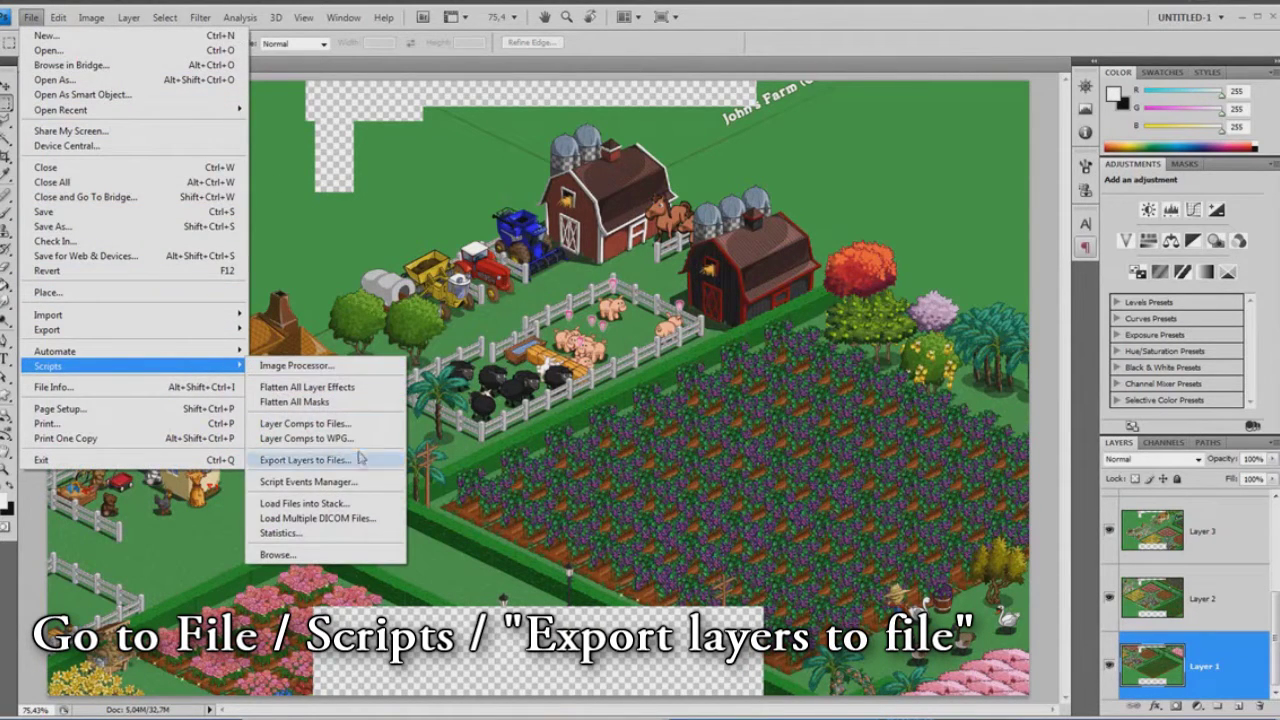
click(355, 462)
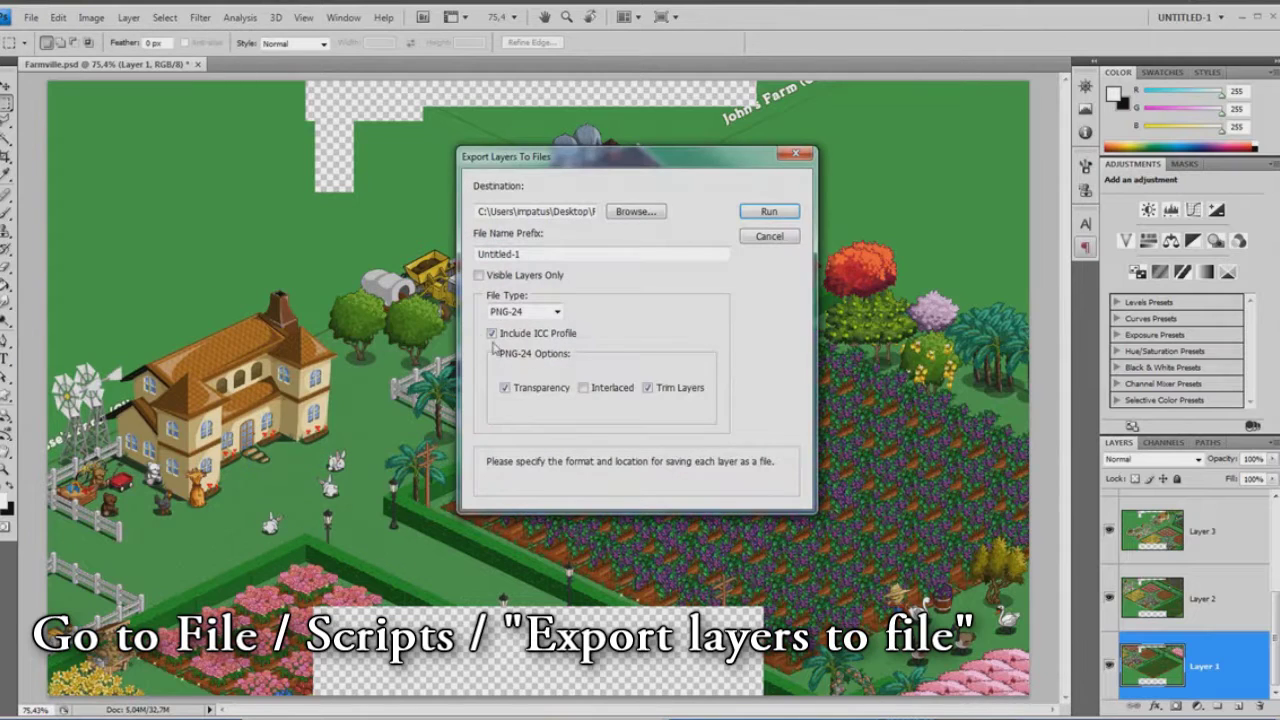
drag(610, 215, 597, 225)
click(583, 208)
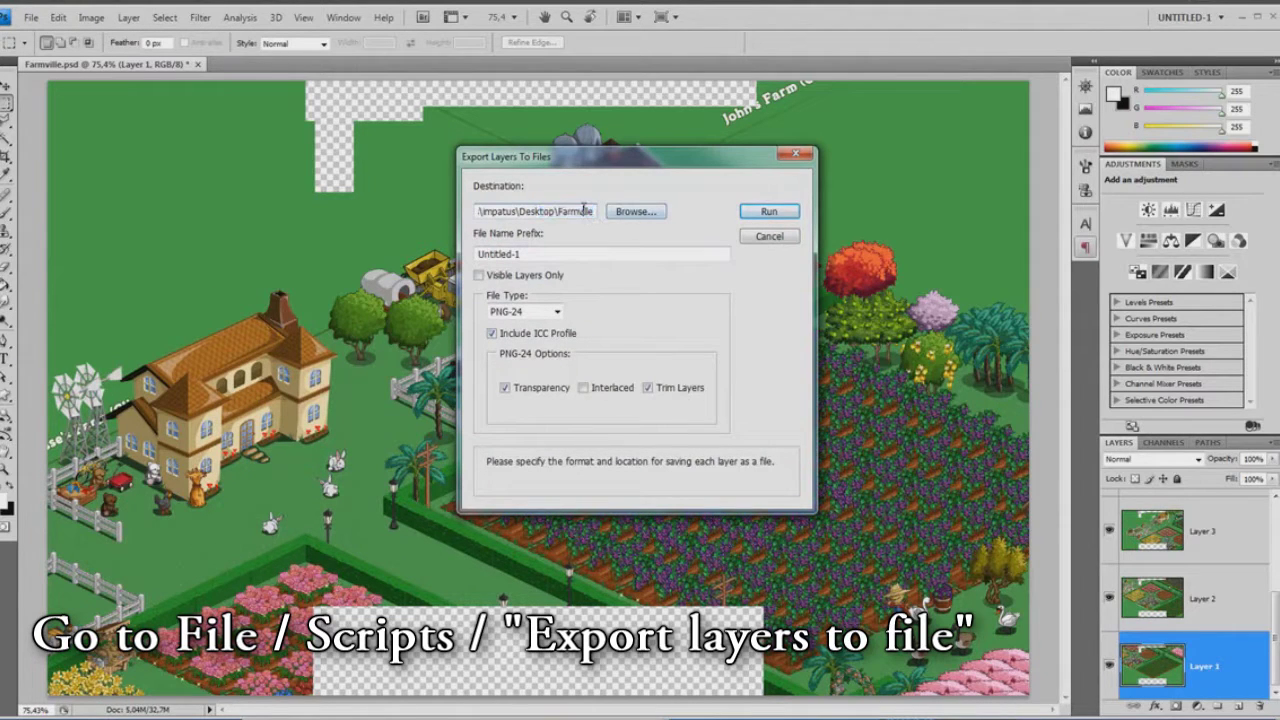
double_click(558, 212)
- Export every layer as PNG-24 and acknowledge the success notice
click(557, 313)
click(555, 420)
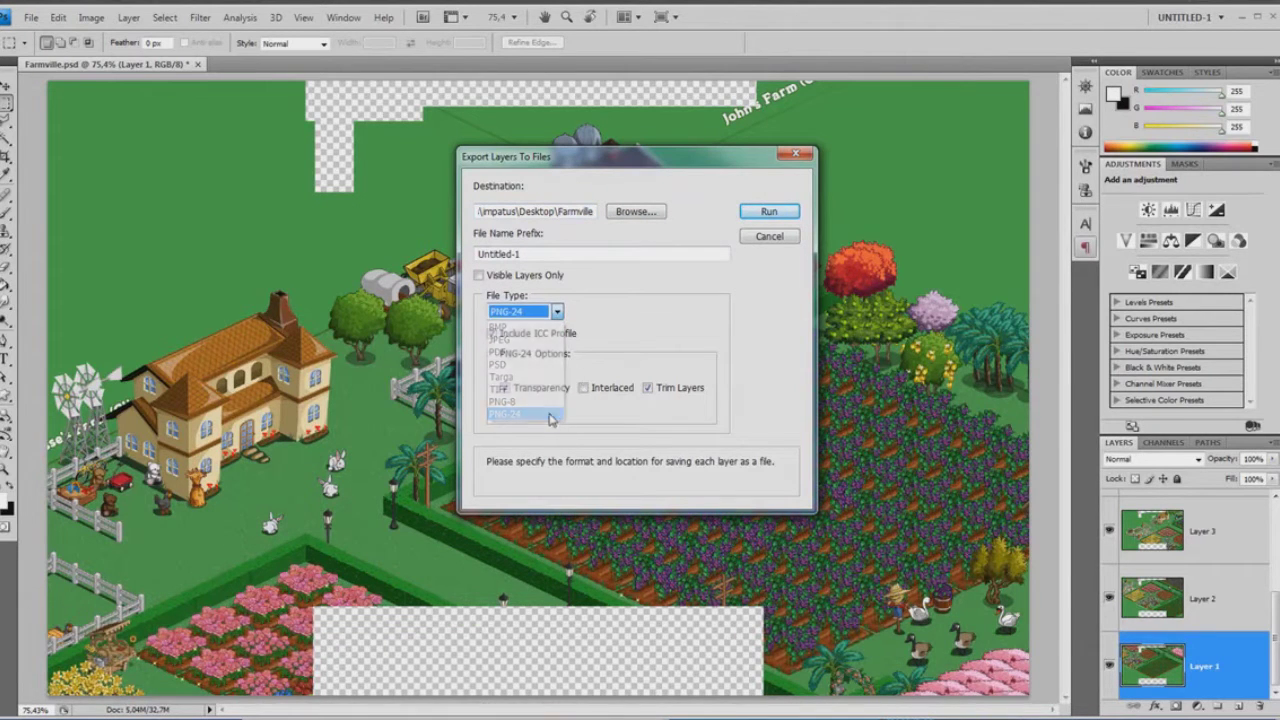
click(768, 212)
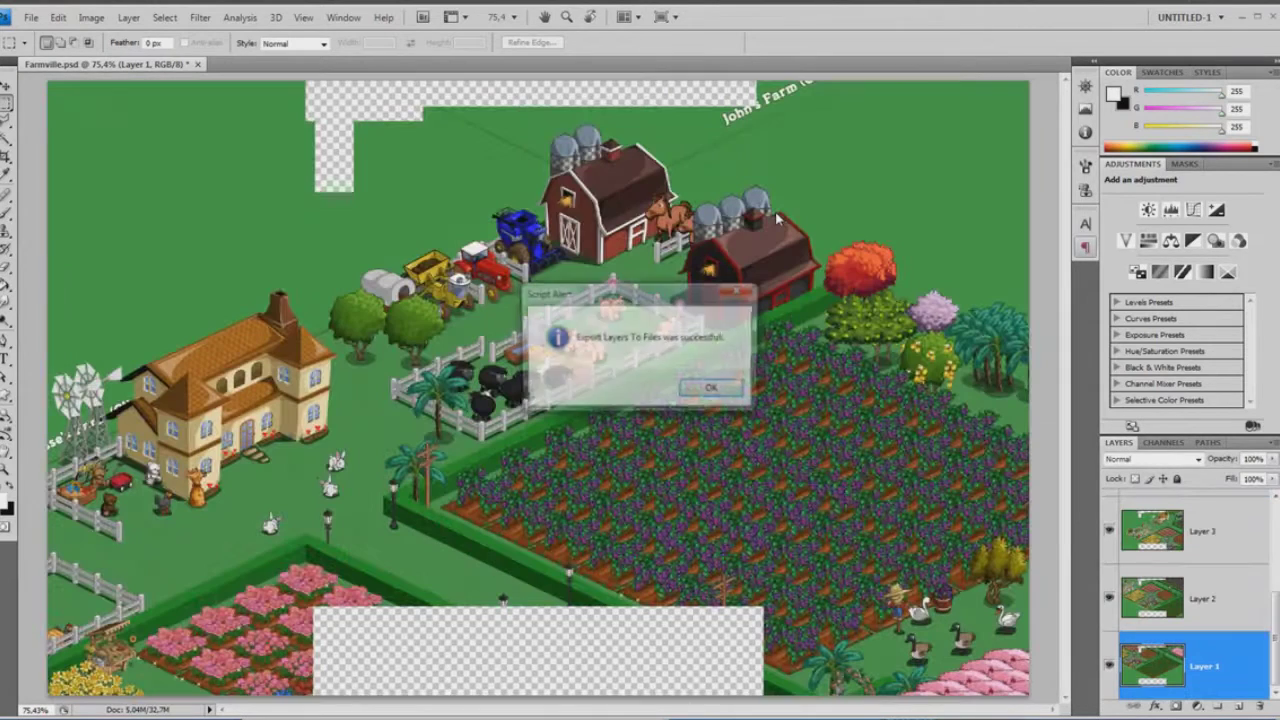
click(716, 389)
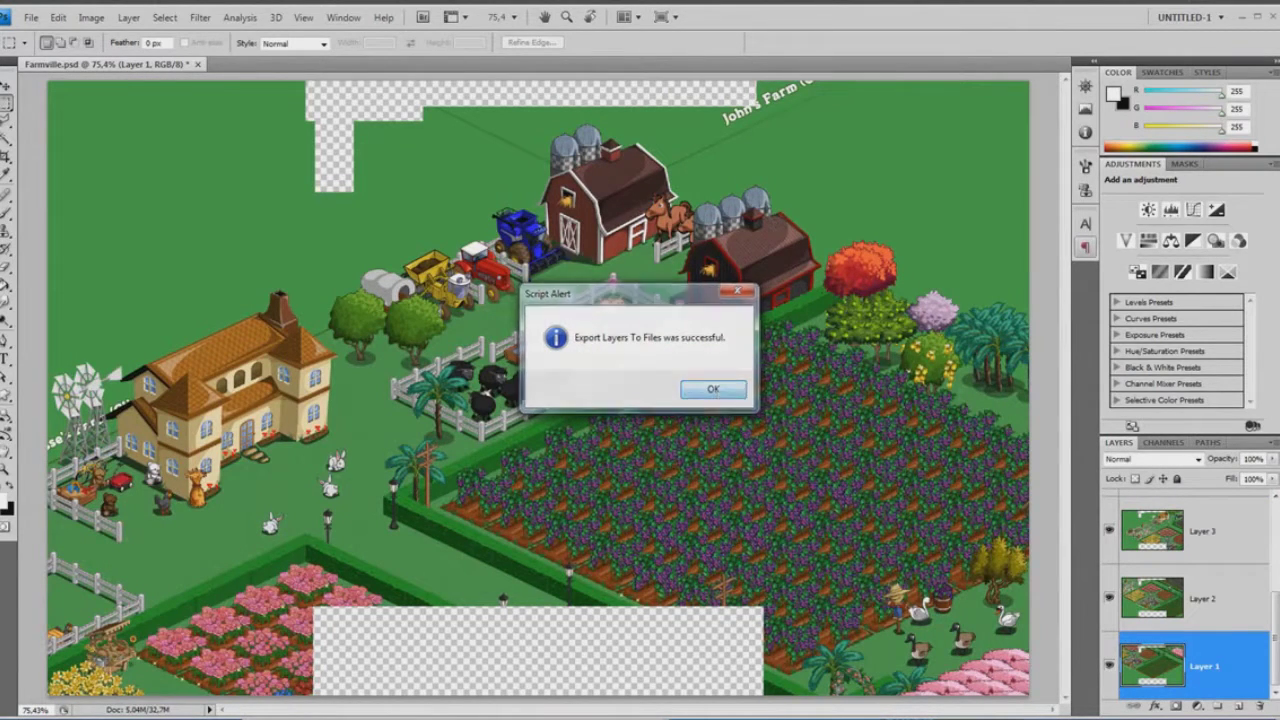
- Set Photomerge to the Reposition layout with all six exported layer PNGs as source files
click(31, 18)
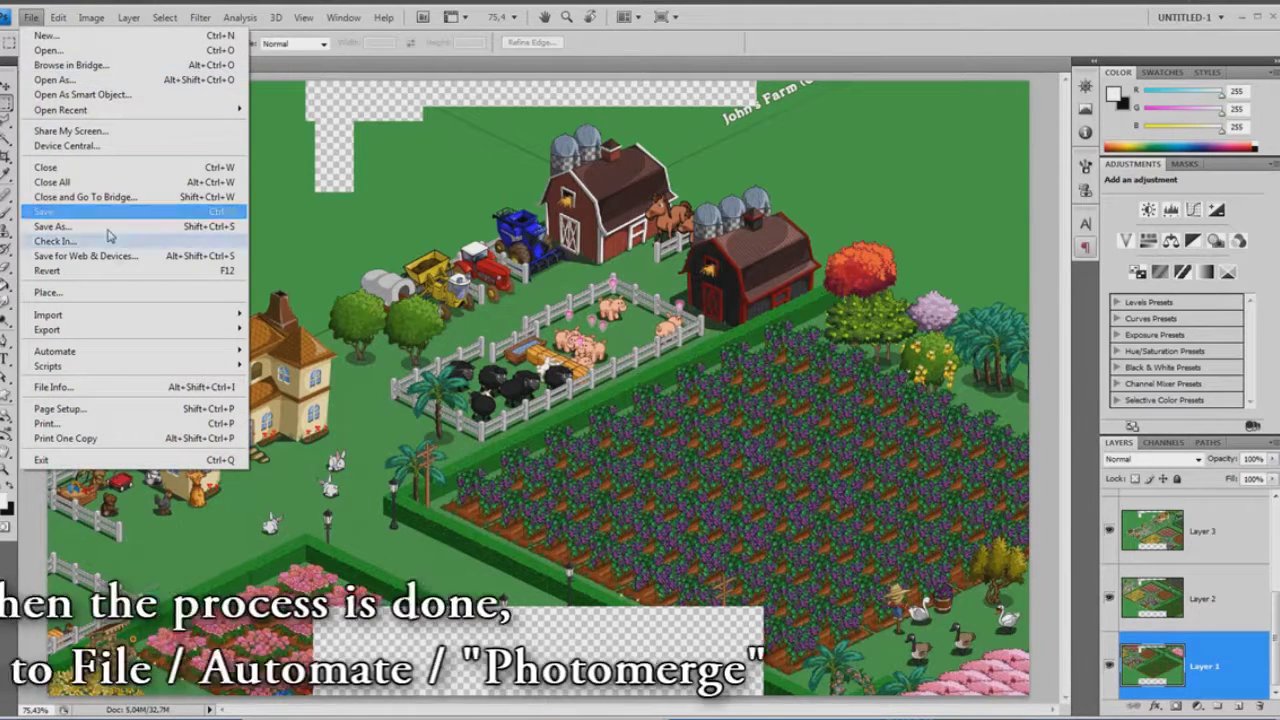
mouse_move(55, 351)
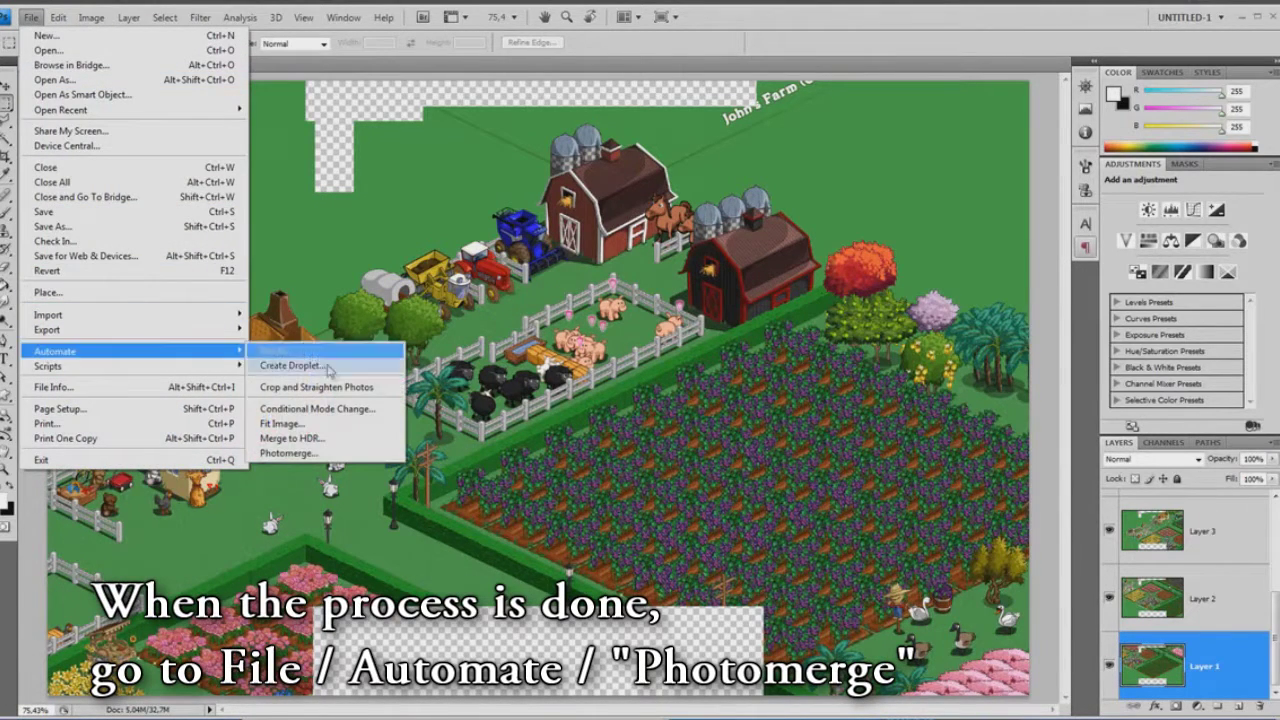
click(318, 454)
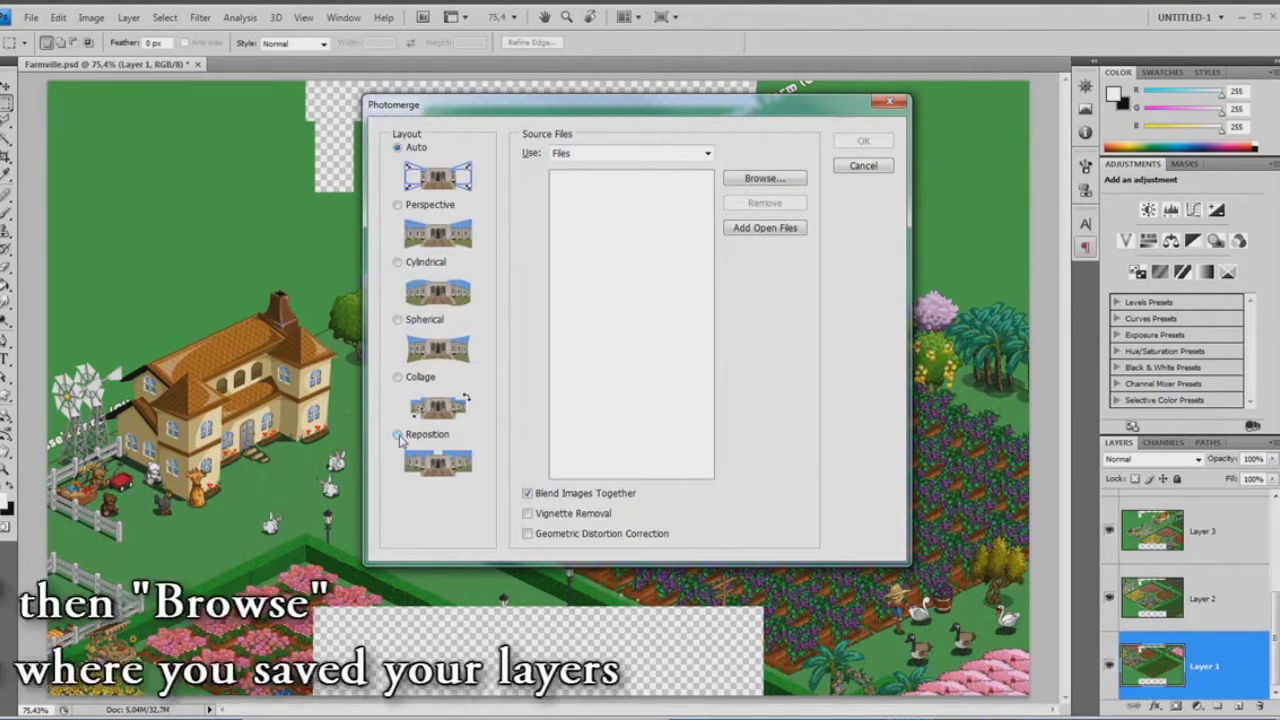
click(398, 436)
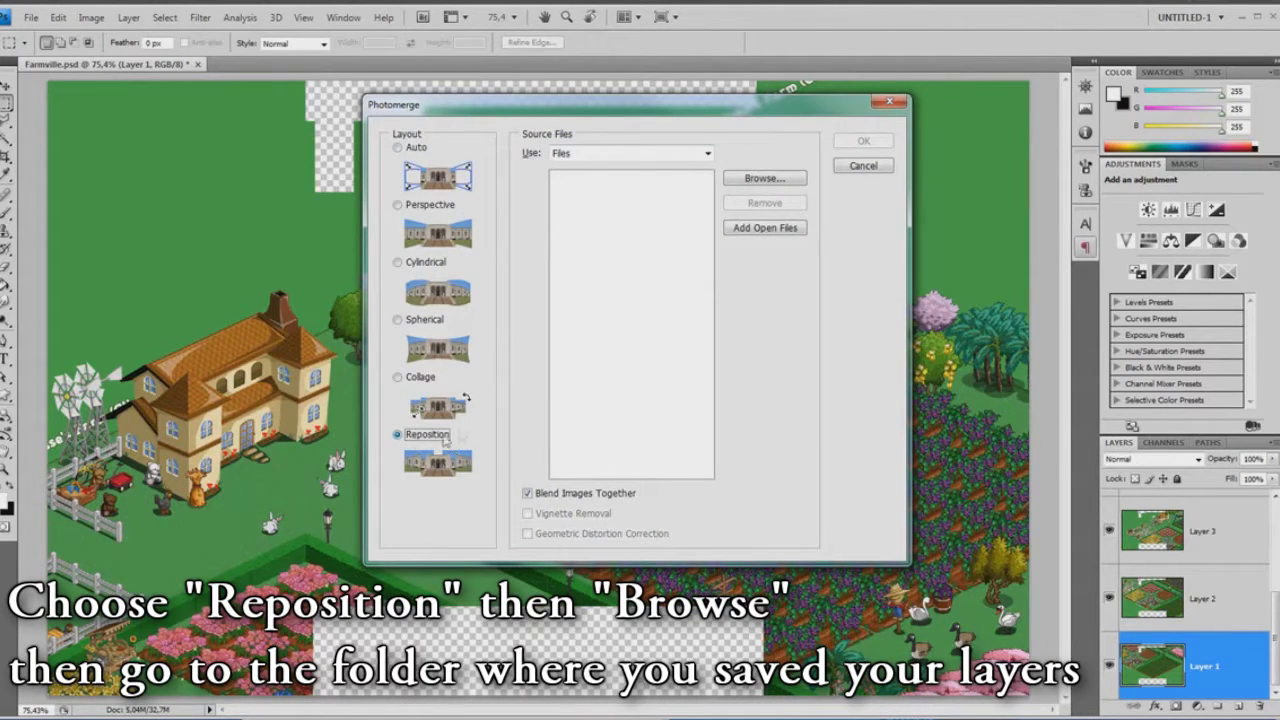
click(758, 179)
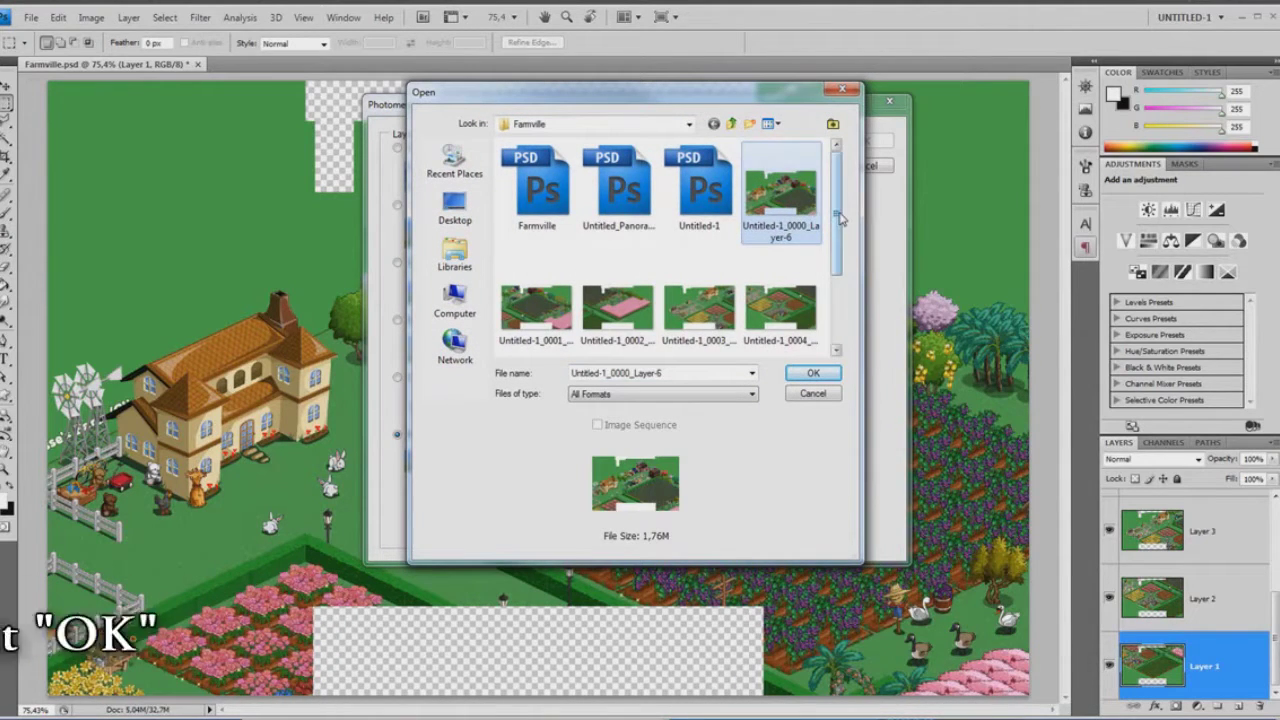
drag(836, 213, 848, 281)
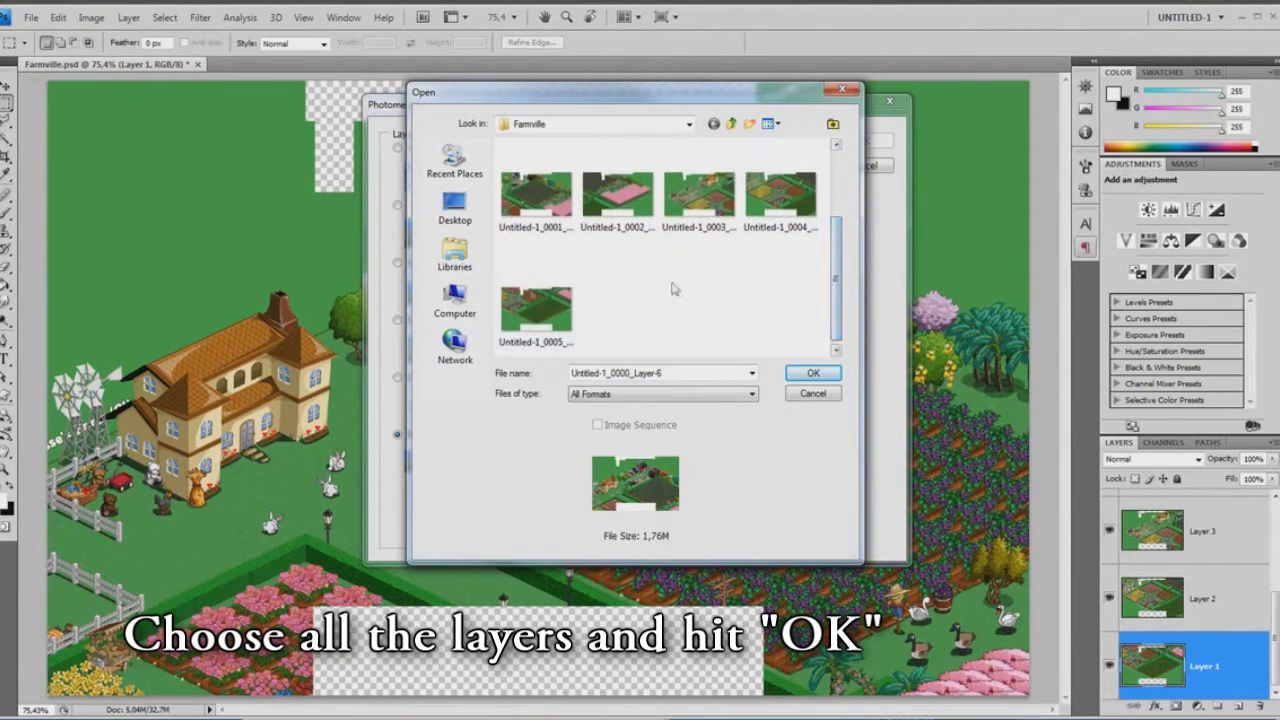
shift+click(552, 327)
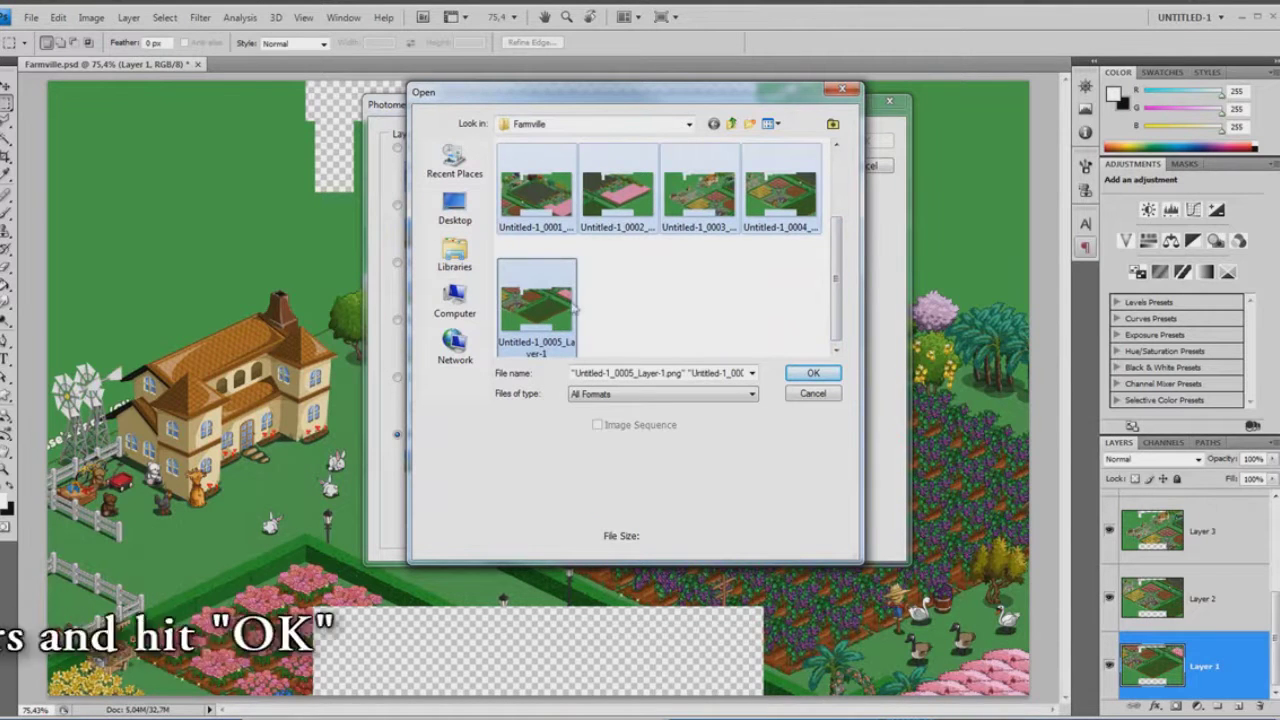
click(814, 373)
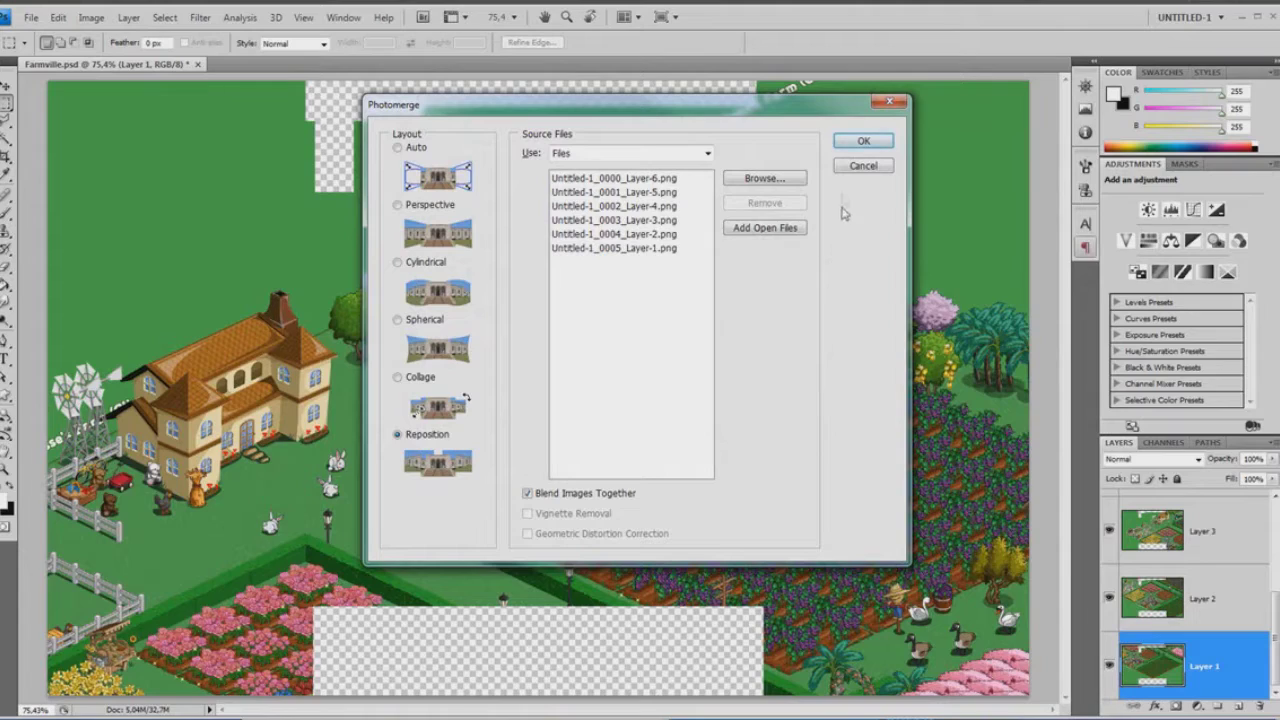
- Run Photomerge to stitch the six farm images into one panorama
click(863, 141)
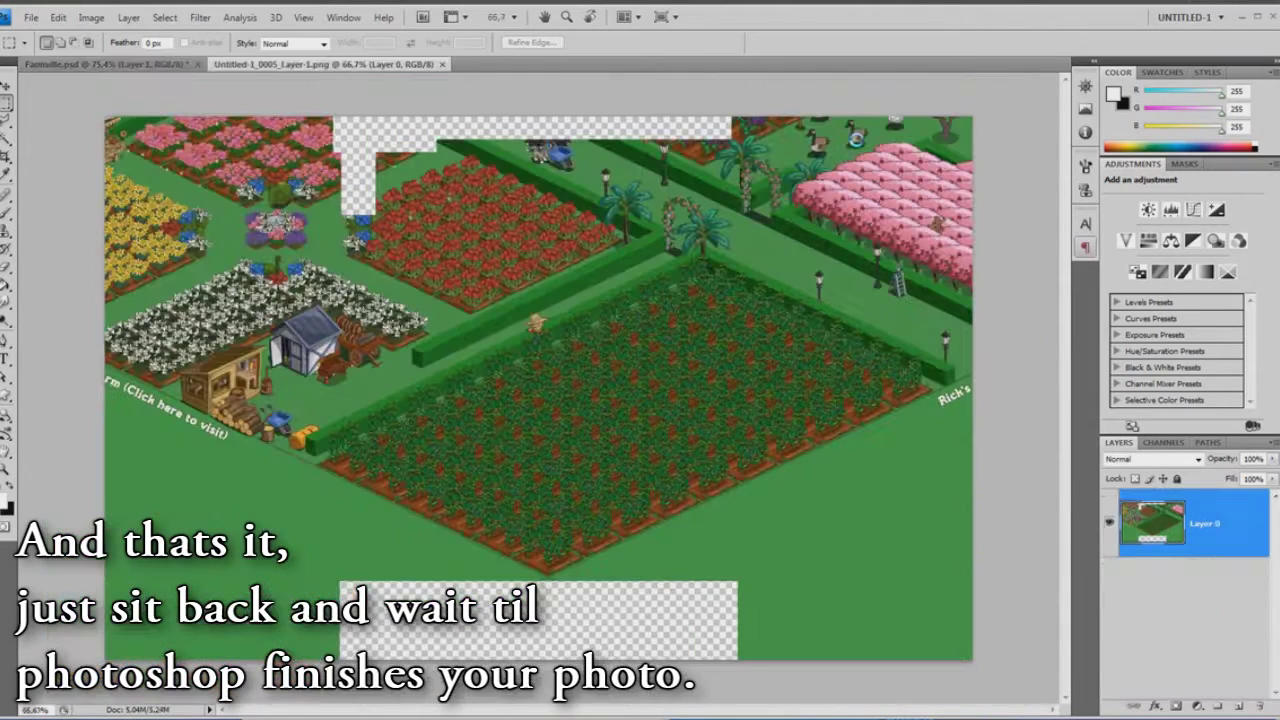